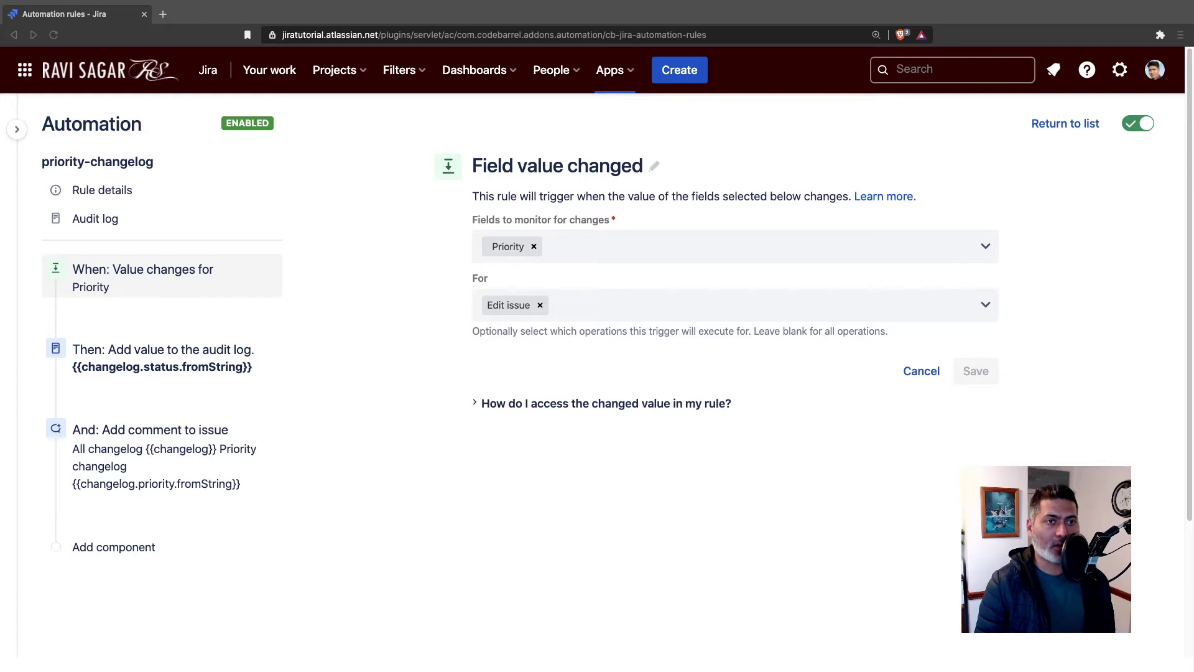
pyautogui.click(362, 413)
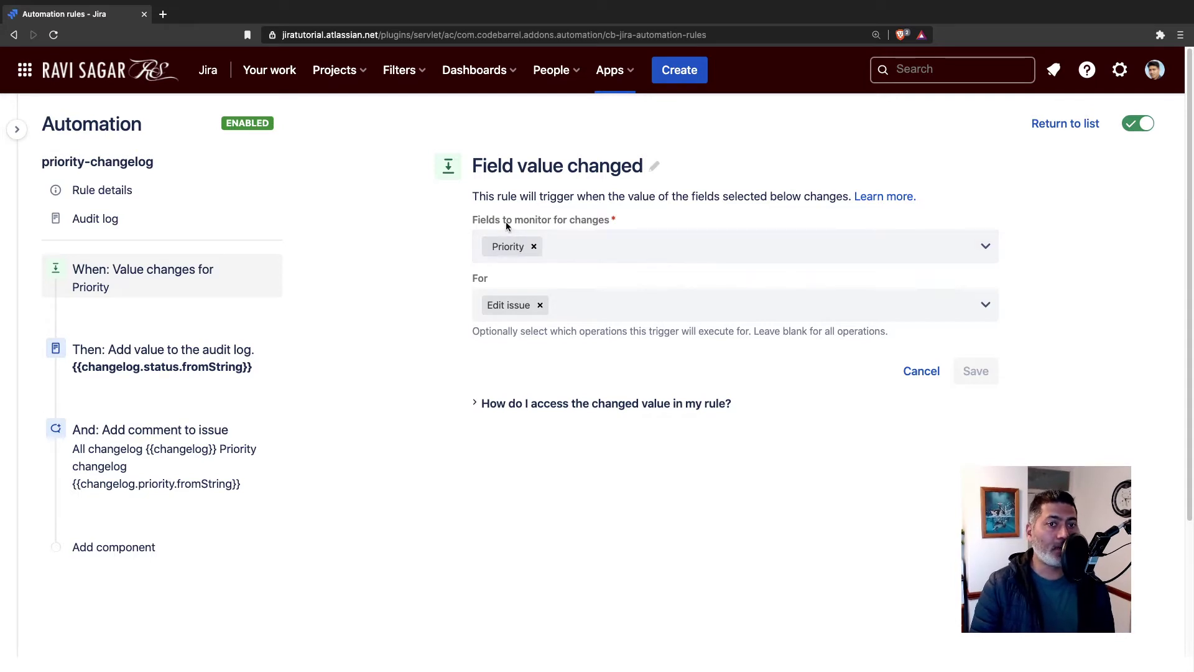
pyautogui.click(657, 245)
pyautogui.click(688, 213)
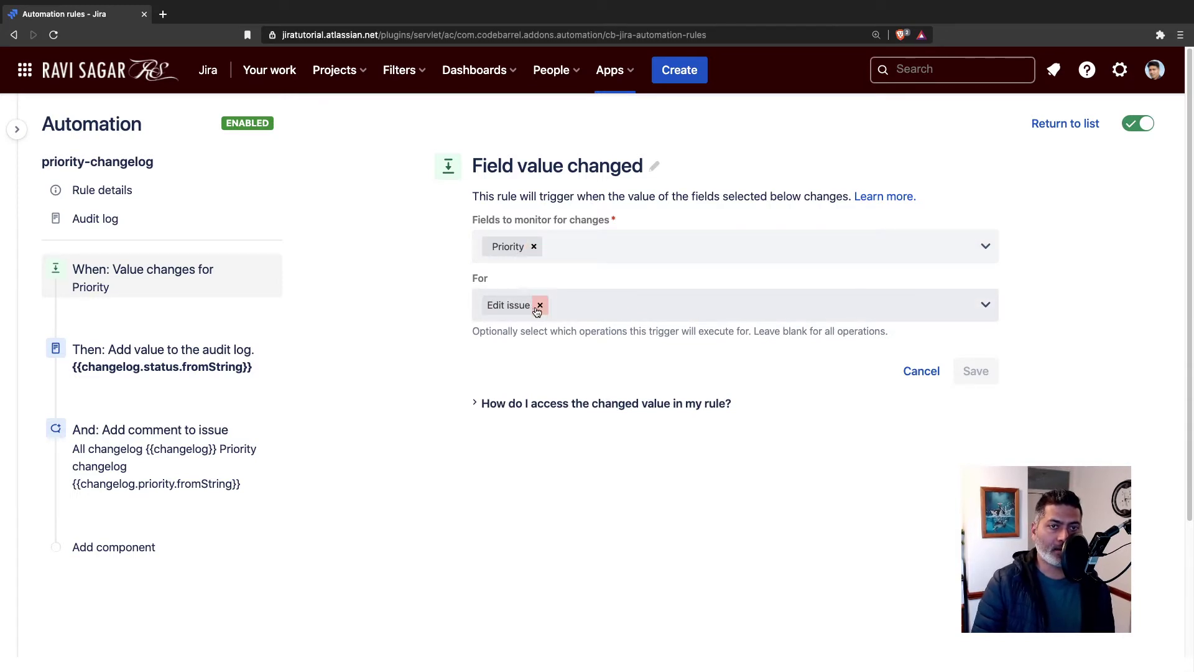
pyautogui.click(697, 305)
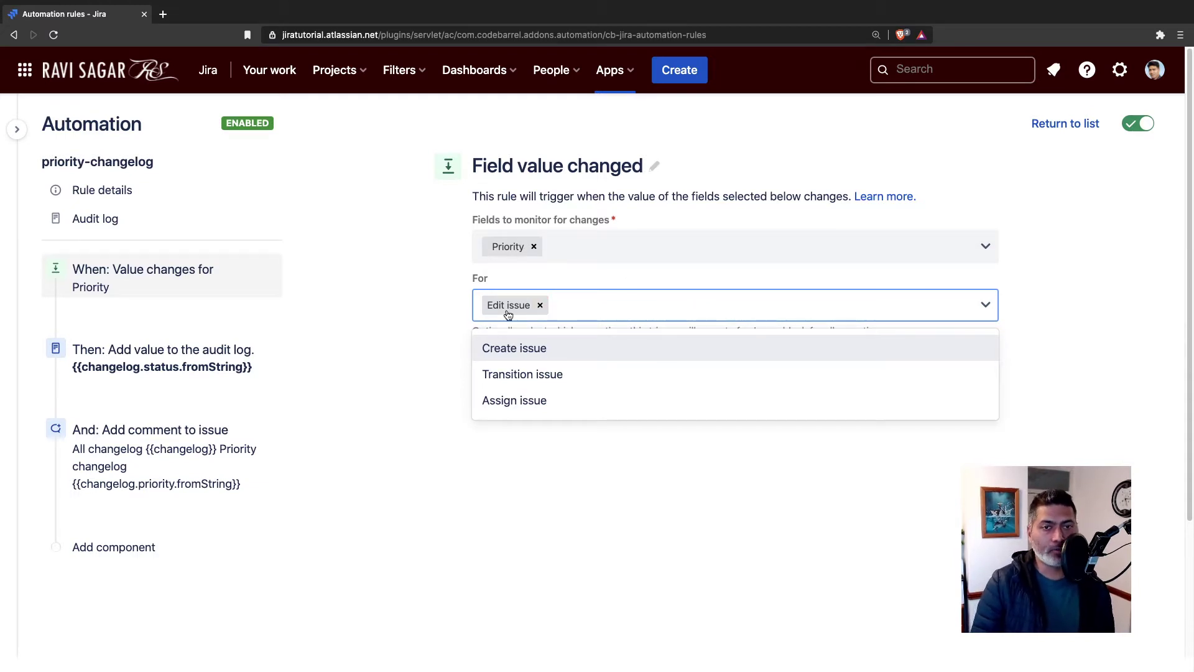
pyautogui.click(598, 479)
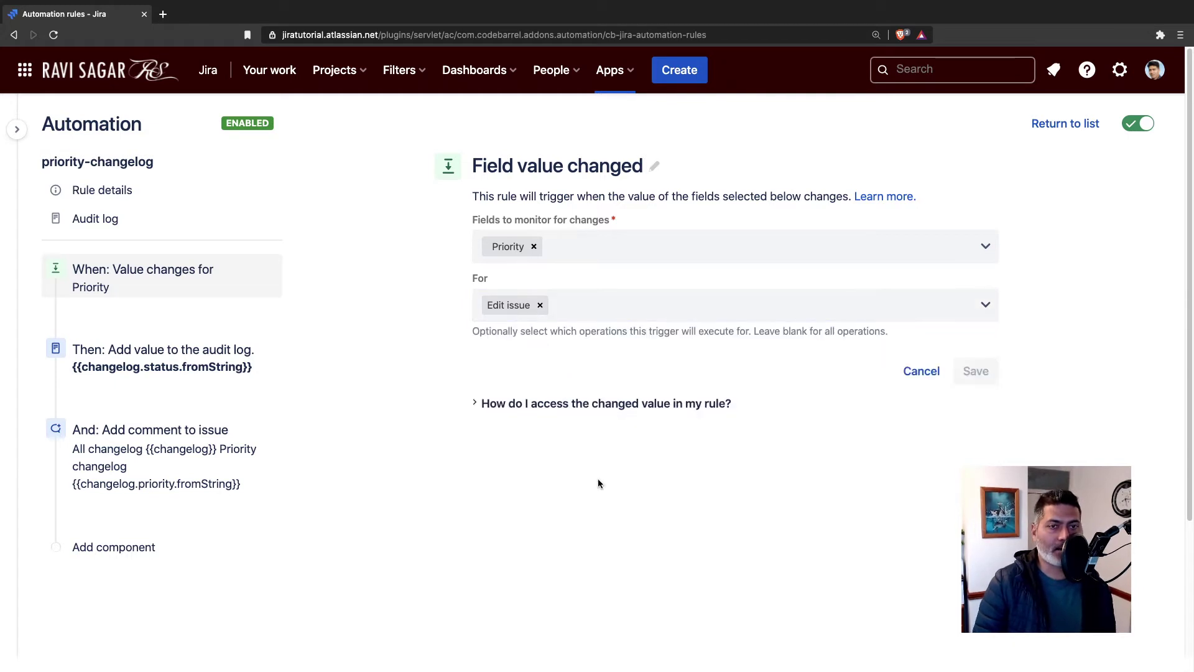
# Open the 'Add comment to issue' action and point out its {{changelog}} and {{changelog.priority.fromString}} smart values
pyautogui.click(151, 439)
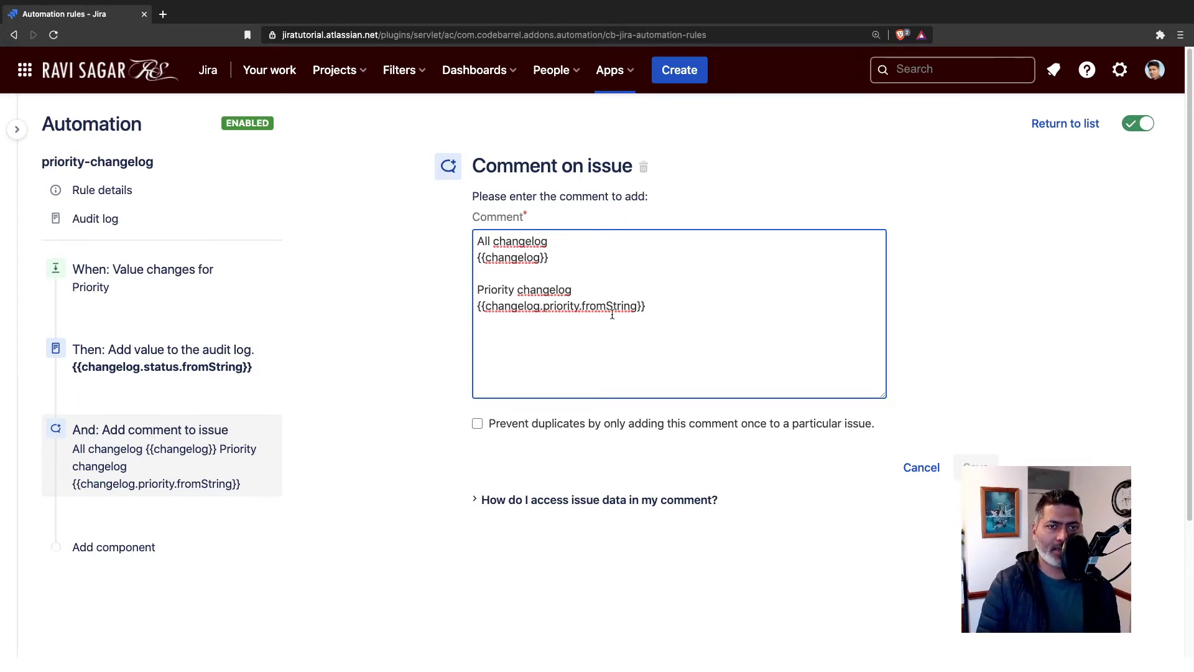
pyautogui.doubleClick(509, 308)
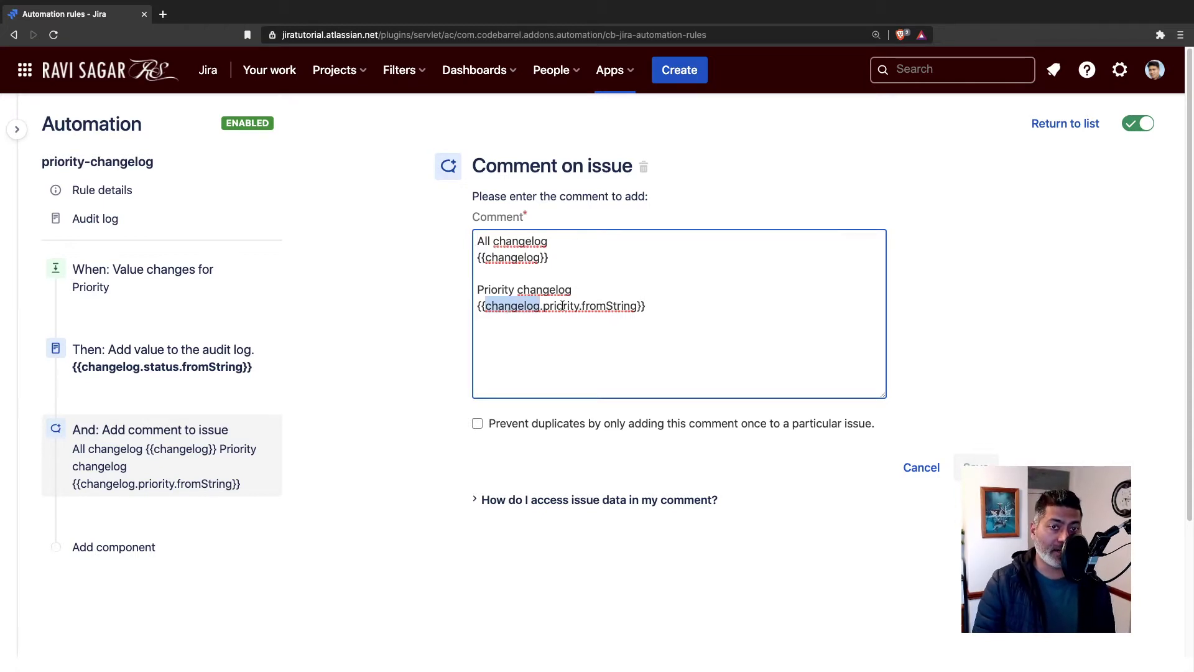
pyautogui.doubleClick(601, 306)
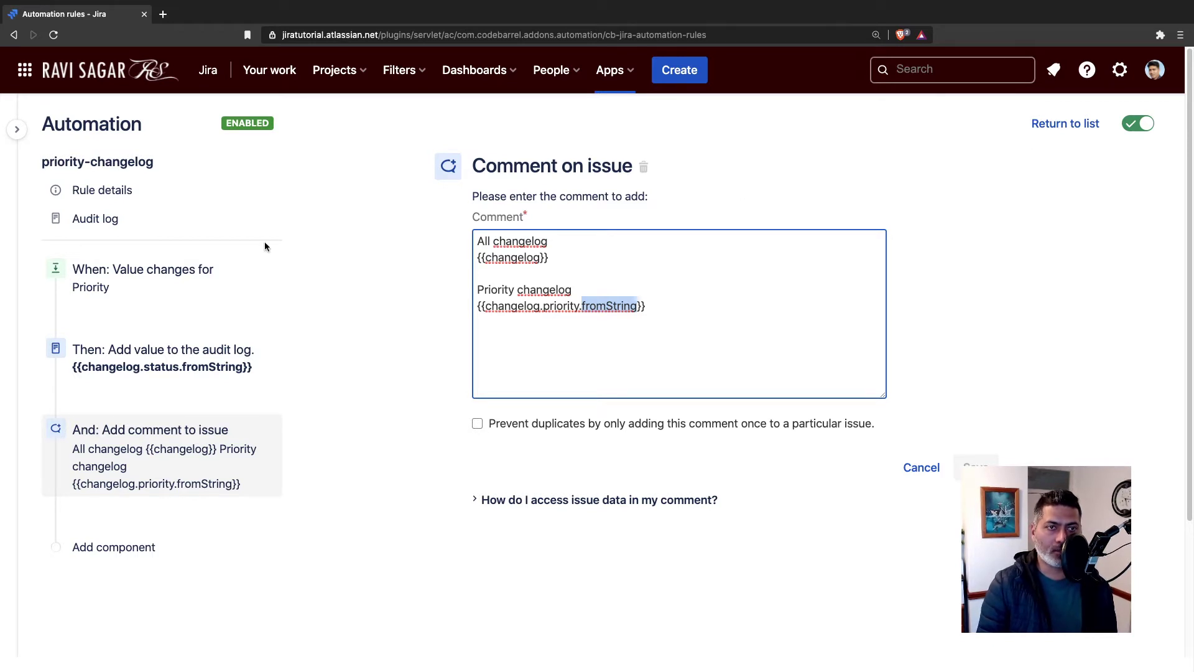
# Review the rule's Priority change trigger, audit log and rule details
pyautogui.click(128, 285)
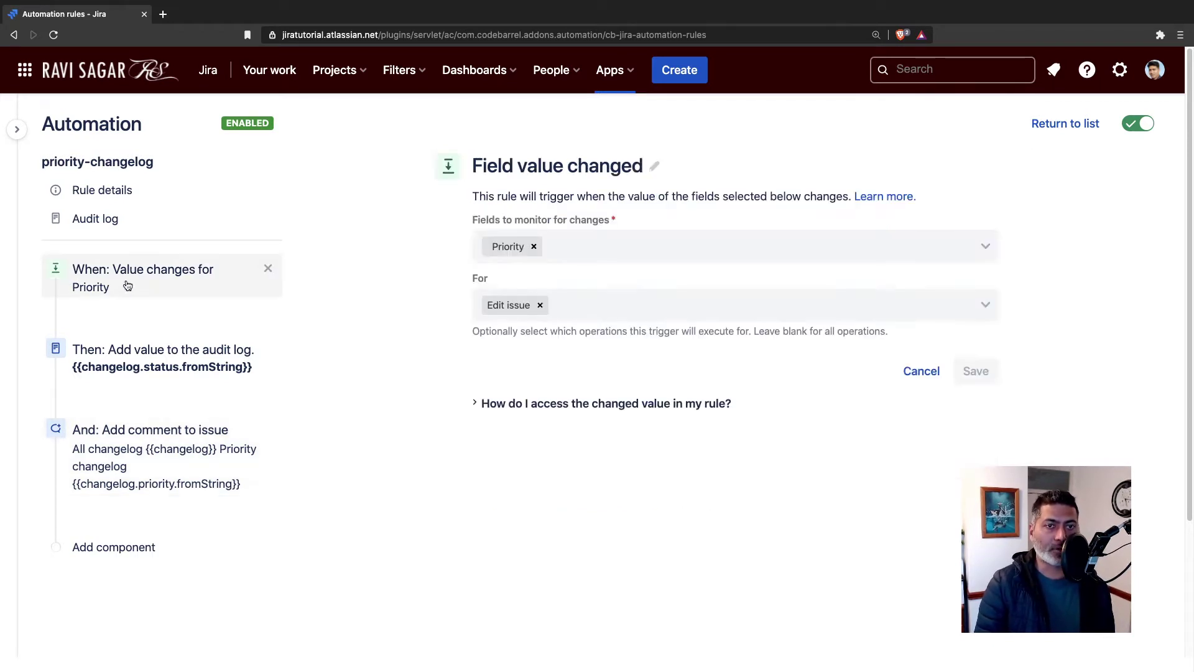
pyautogui.click(135, 223)
pyautogui.click(142, 202)
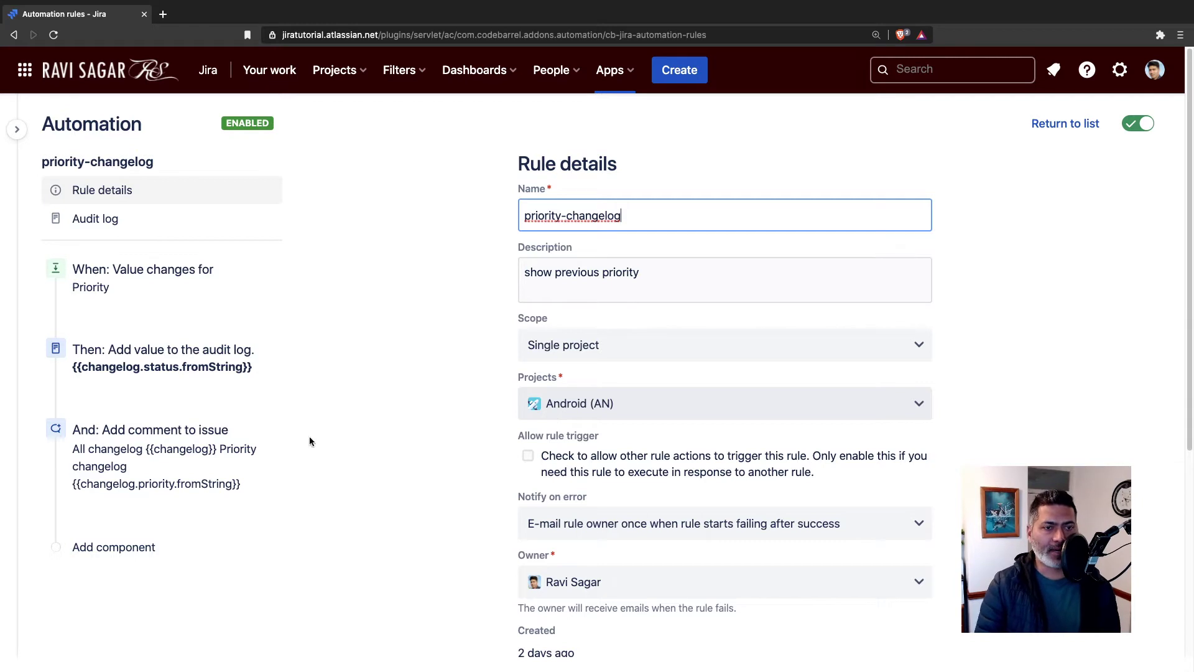
# Highlight the priority changelog smart value in the comment action, then add a new empty component
pyautogui.click(107, 480)
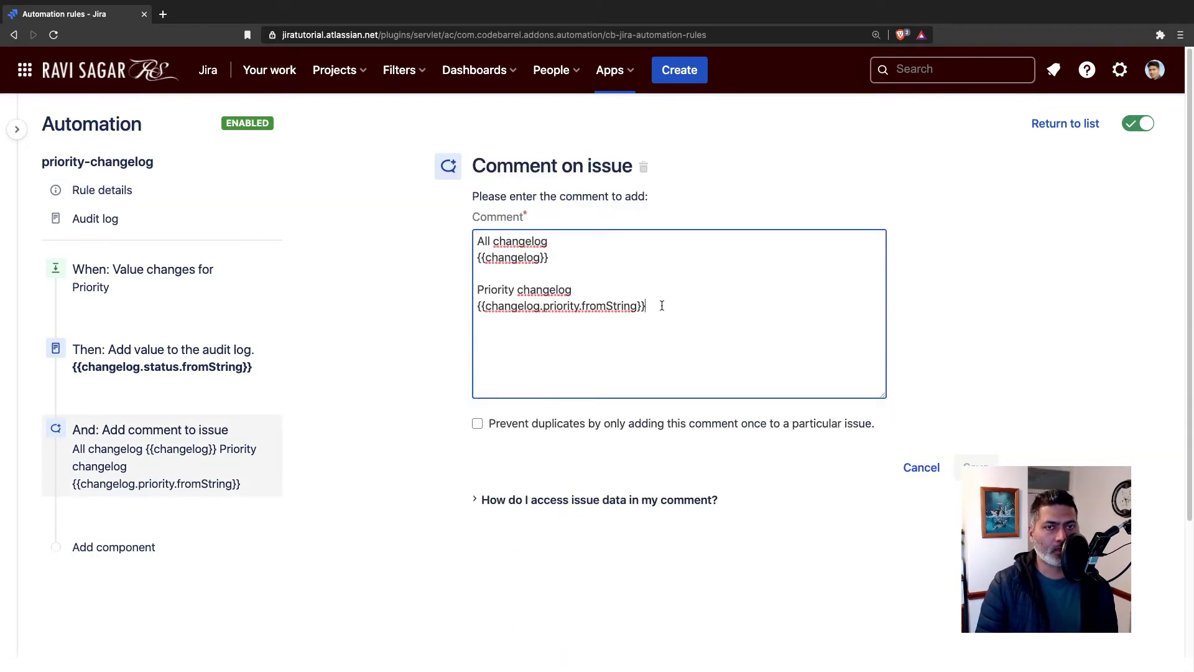
pyautogui.moveTo(660, 306); pyautogui.dragTo(481, 306)
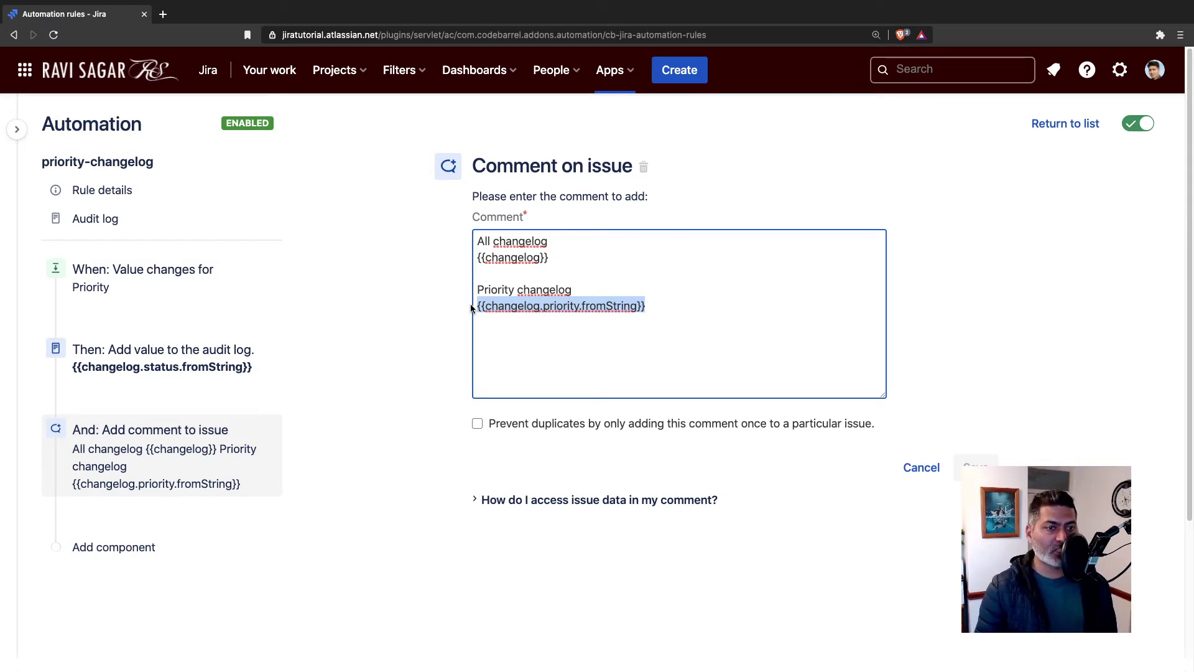
pyautogui.click(302, 542)
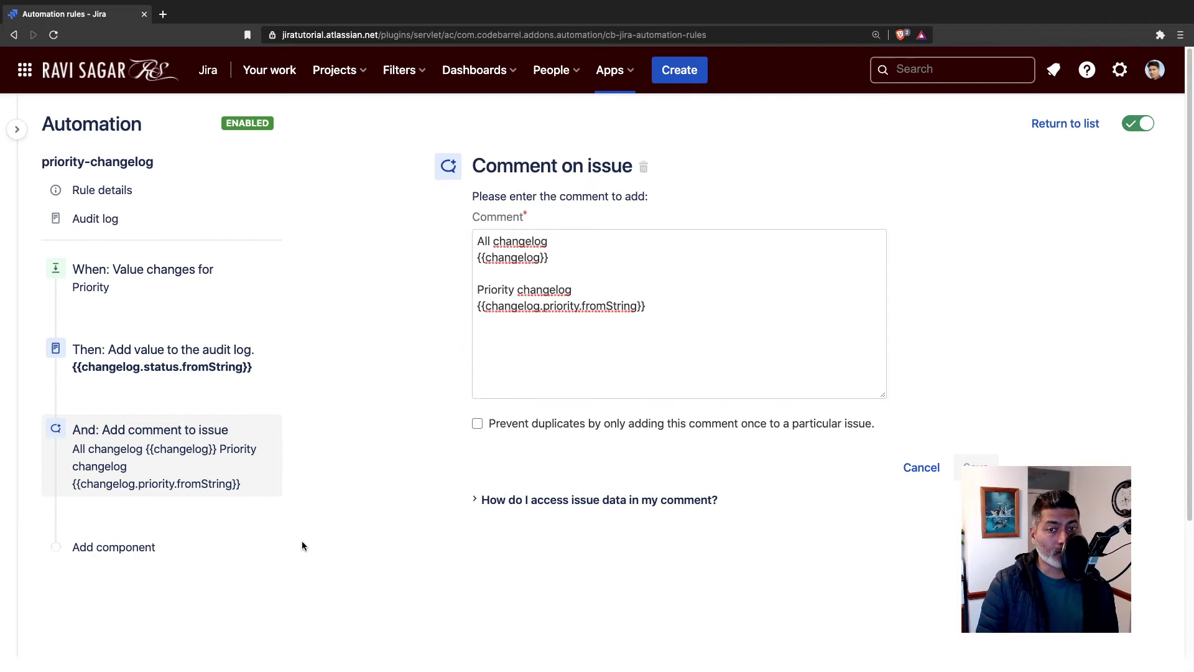
pyautogui.click(125, 552)
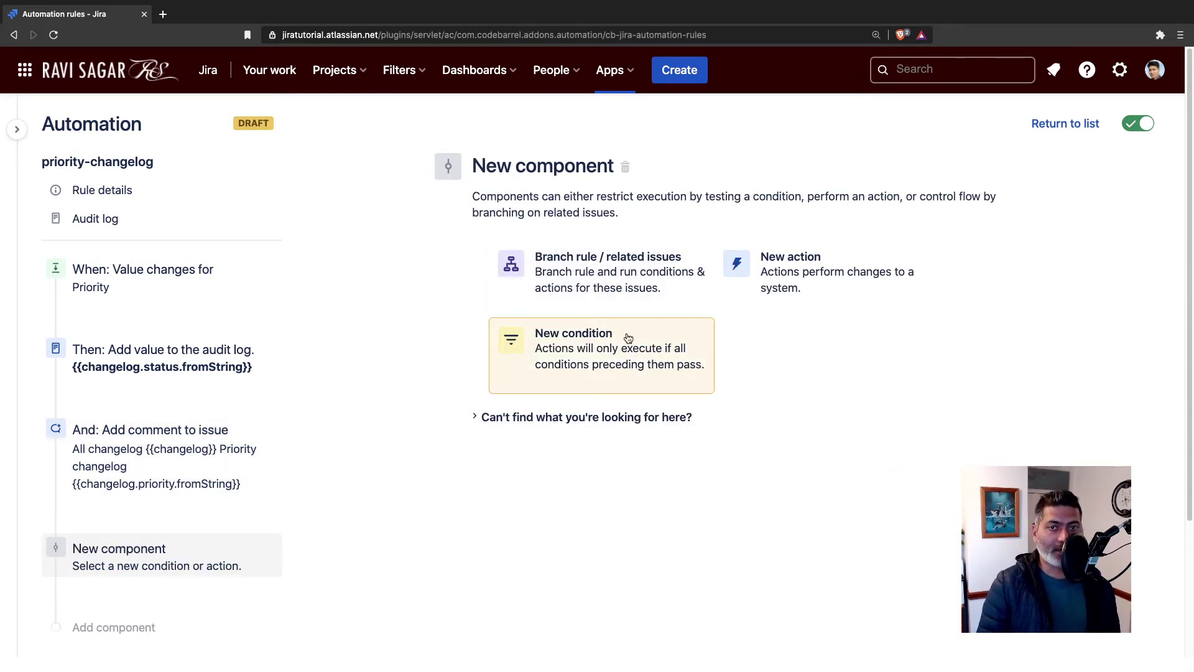
# Try adding a new action step, then delete the empty step
pyautogui.click(806, 274)
pyautogui.scroll(-6, 688, 442)
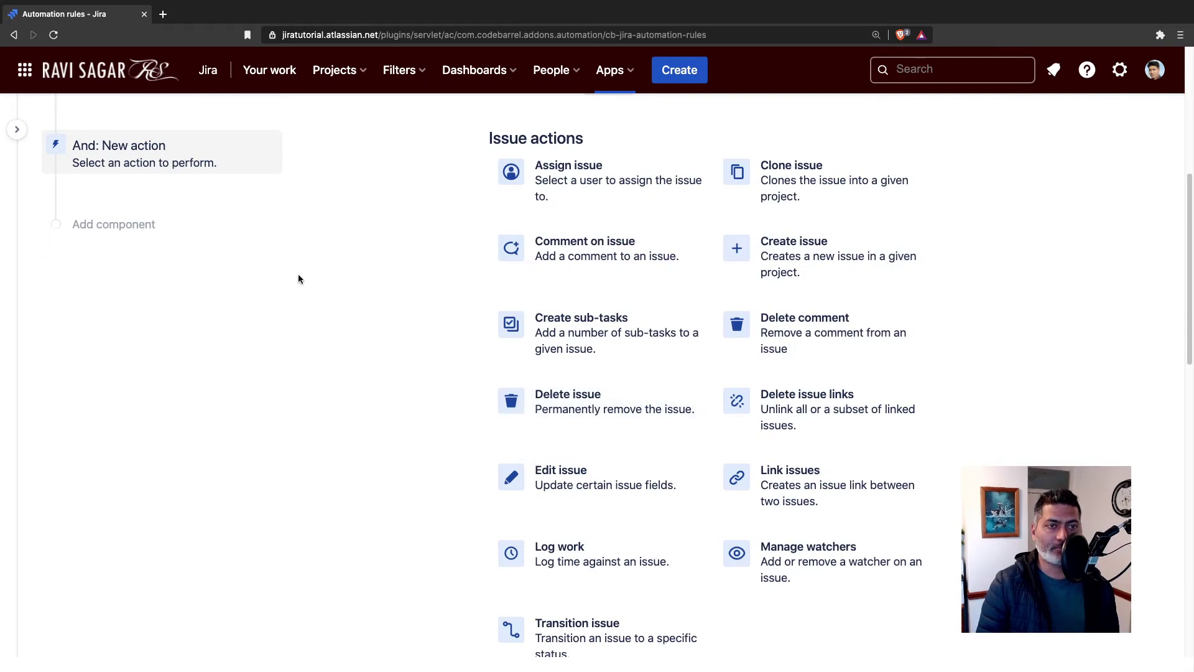
pyautogui.scroll(6, 299, 274)
pyautogui.click(268, 546)
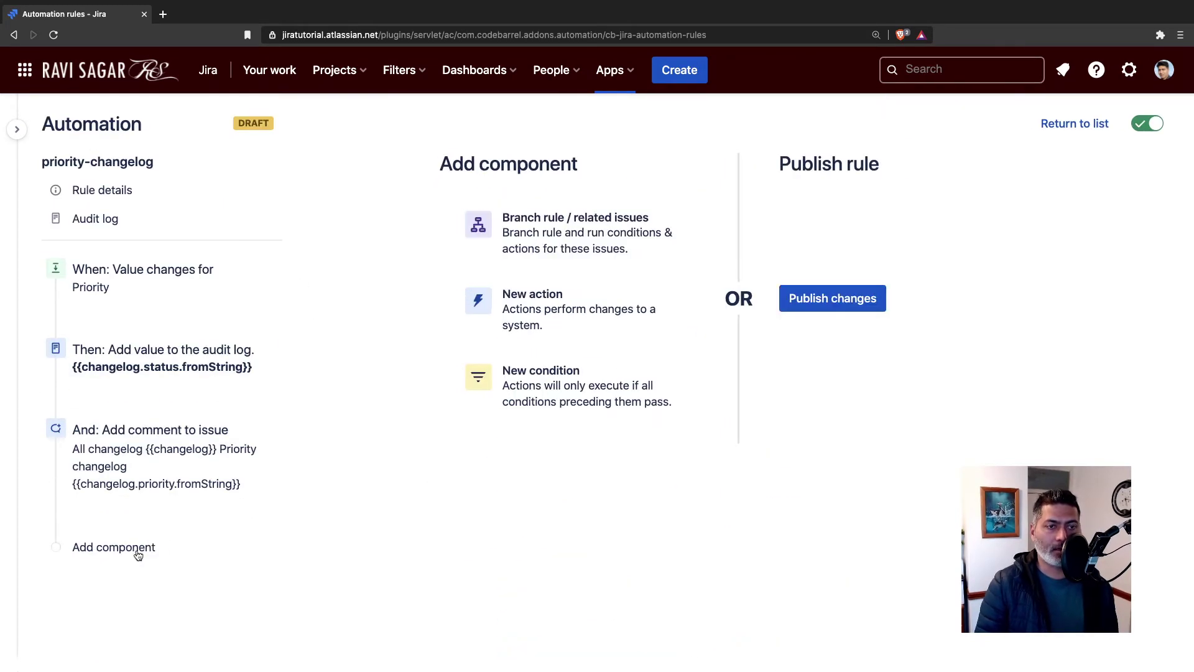
# Try an If/else block with an Advanced compare condition, discard it, and publish the rule
pyautogui.click(126, 550)
pyautogui.click(632, 366)
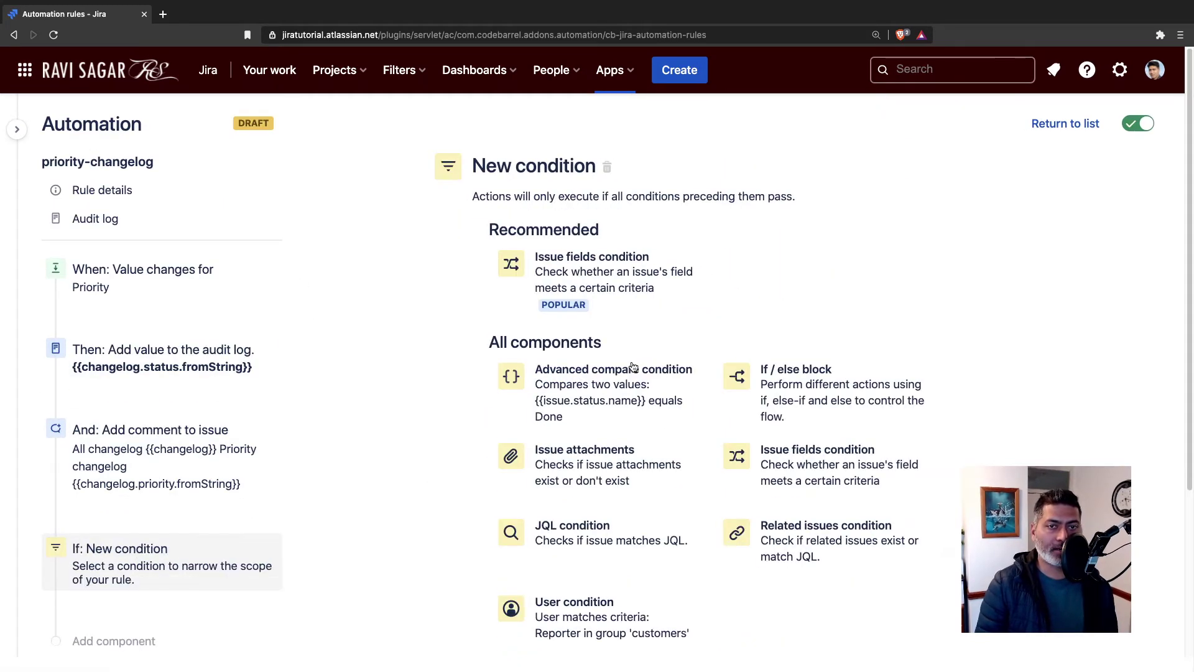
pyautogui.scroll(-1, 716, 447)
pyautogui.click(805, 350)
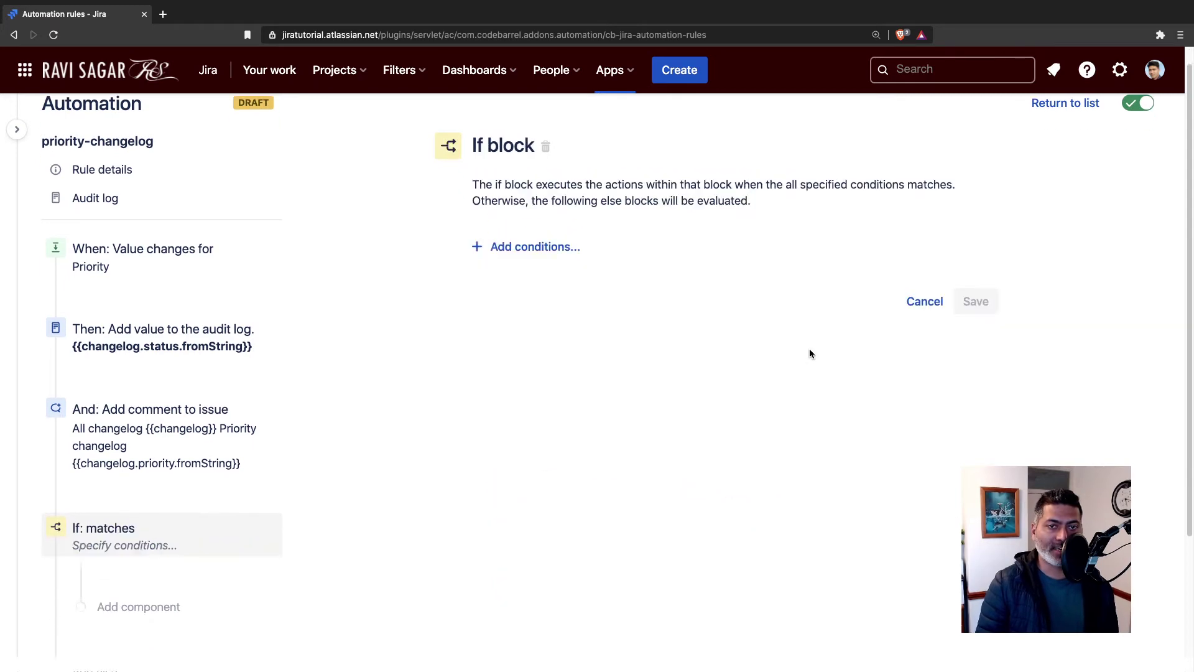
pyautogui.click(538, 249)
pyautogui.click(622, 286)
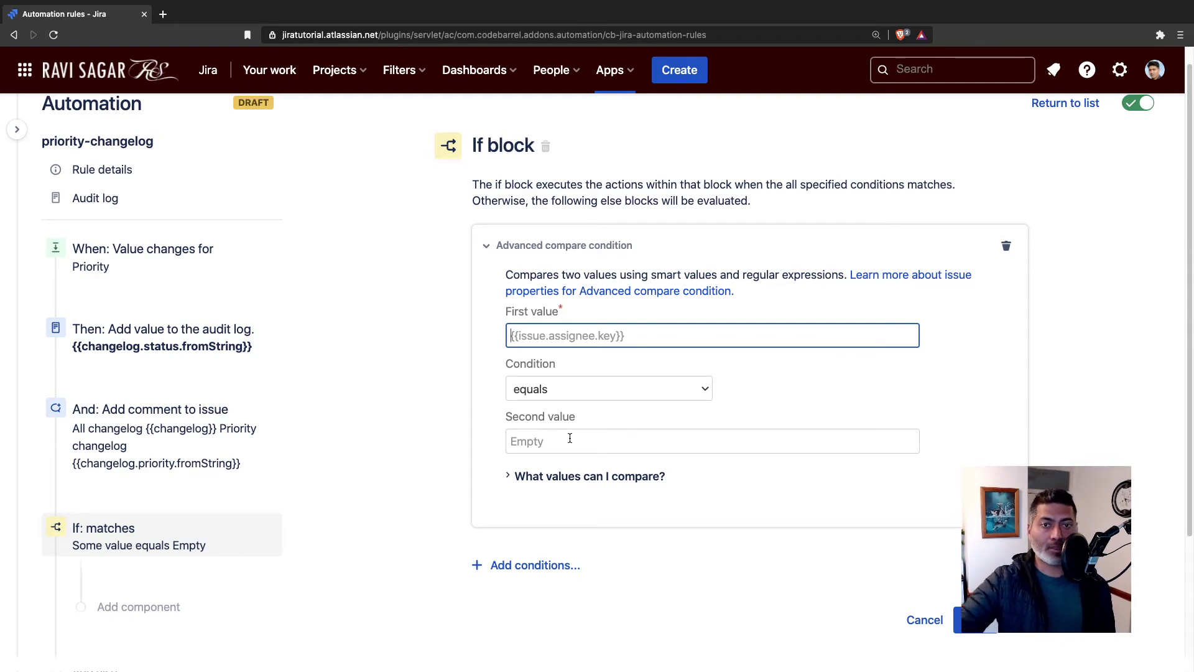
pyautogui.click(925, 620)
pyautogui.click(823, 301)
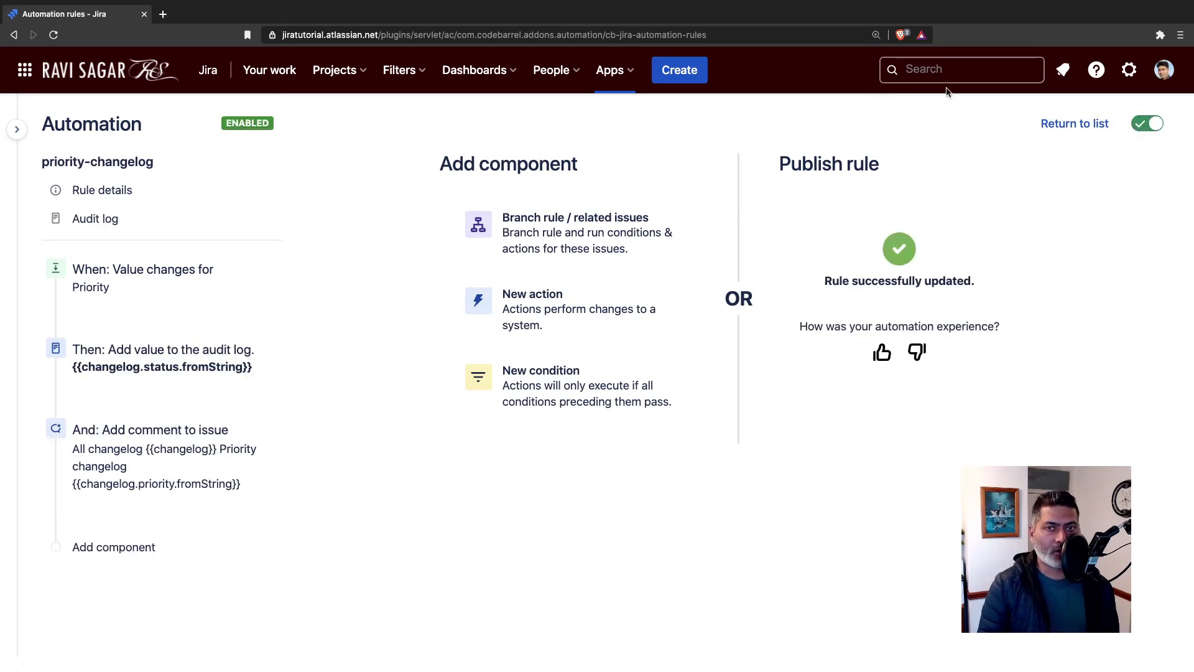
# Replace 'status' with 'priority' in the Log action's message, save it, and publish the rule
pyautogui.click(120, 224)
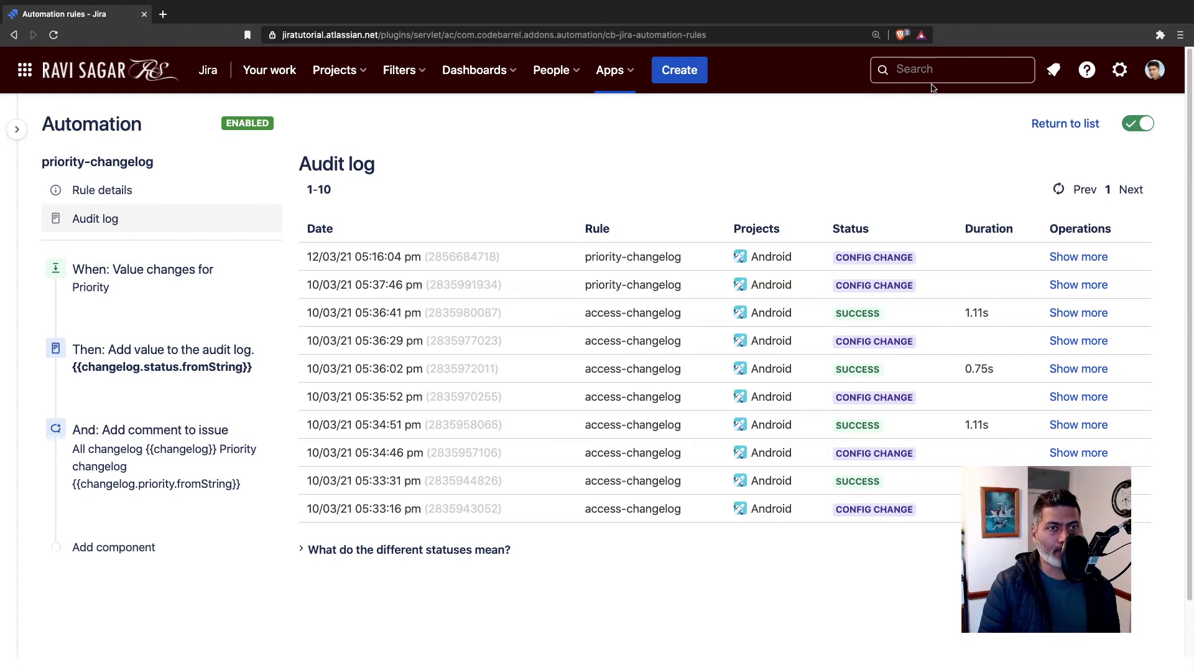
pyautogui.click(156, 368)
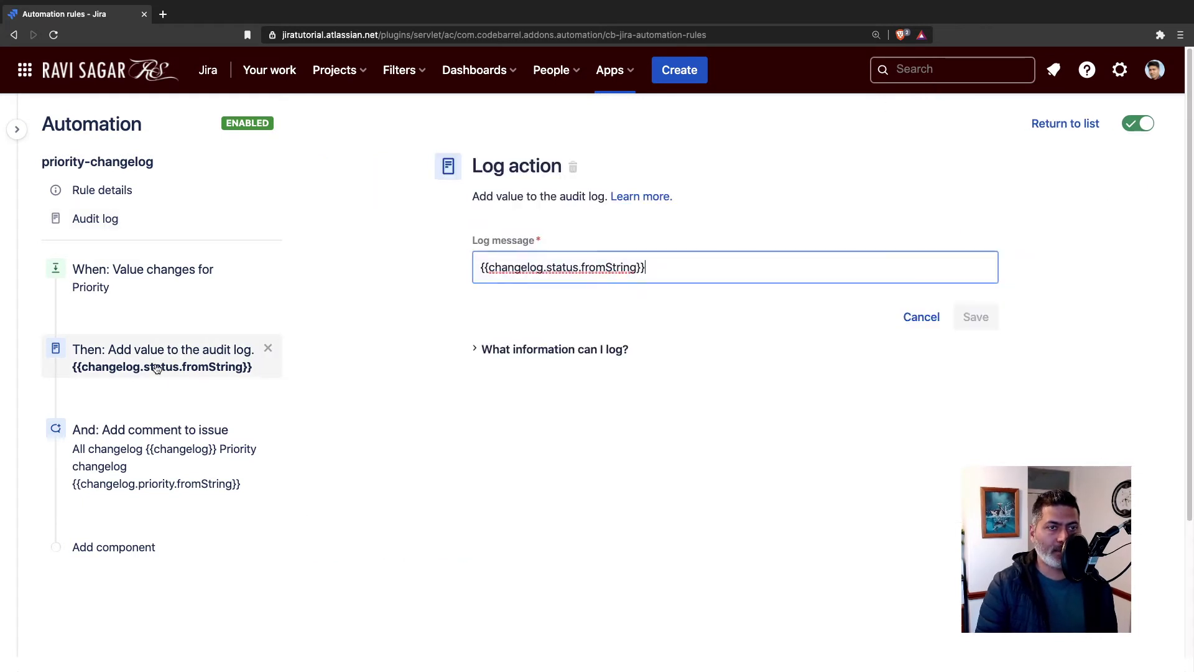
pyautogui.doubleClick(555, 268)
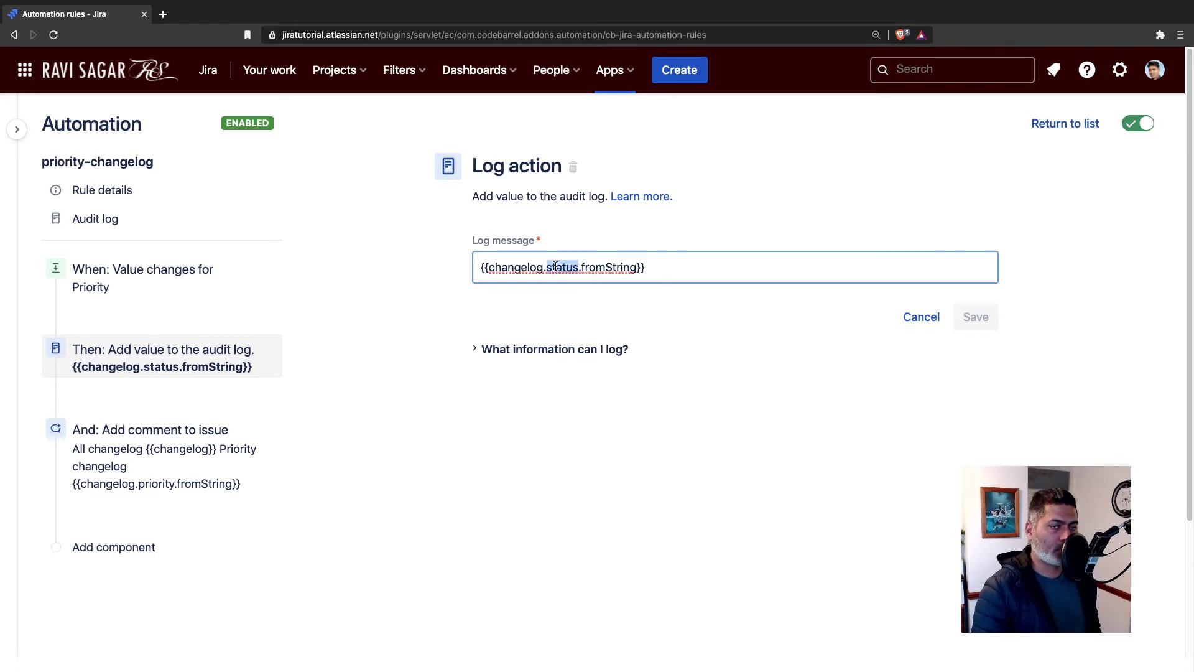
pyautogui.write('prio')
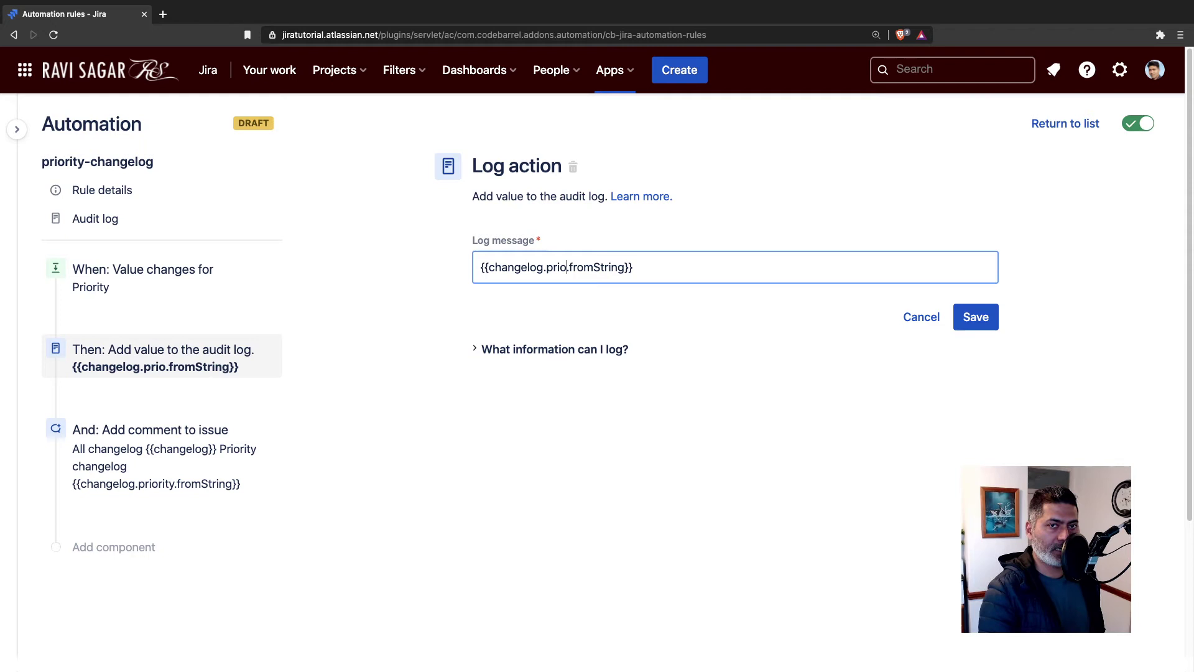
pyautogui.write('rity')
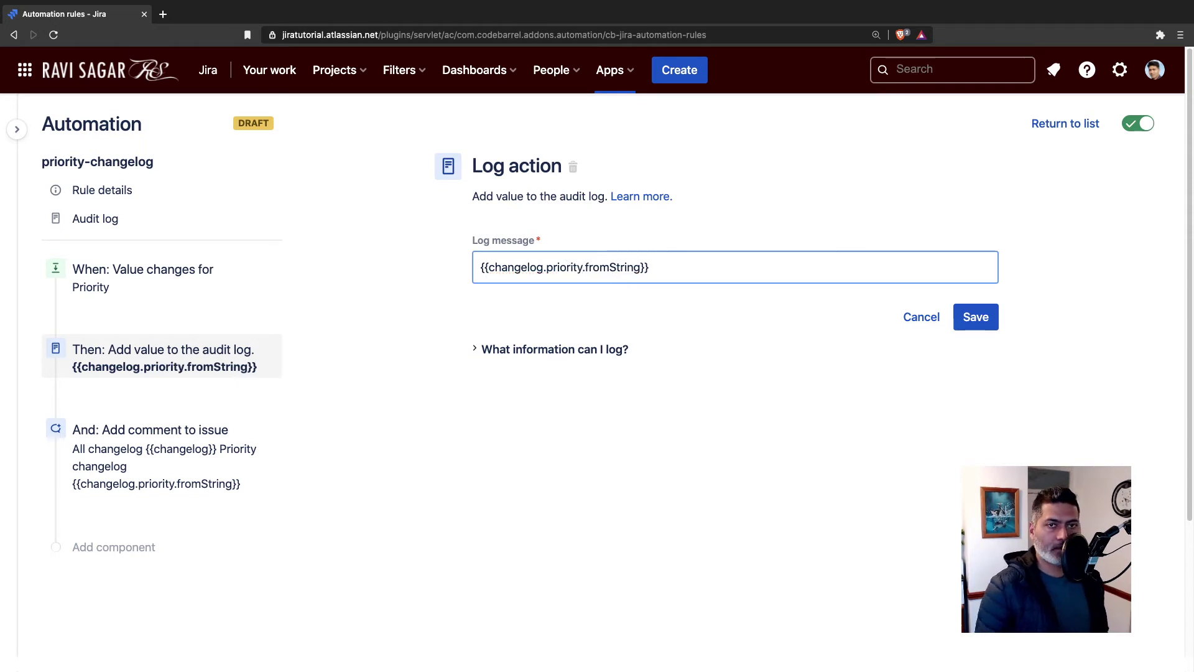
pyautogui.click(975, 316)
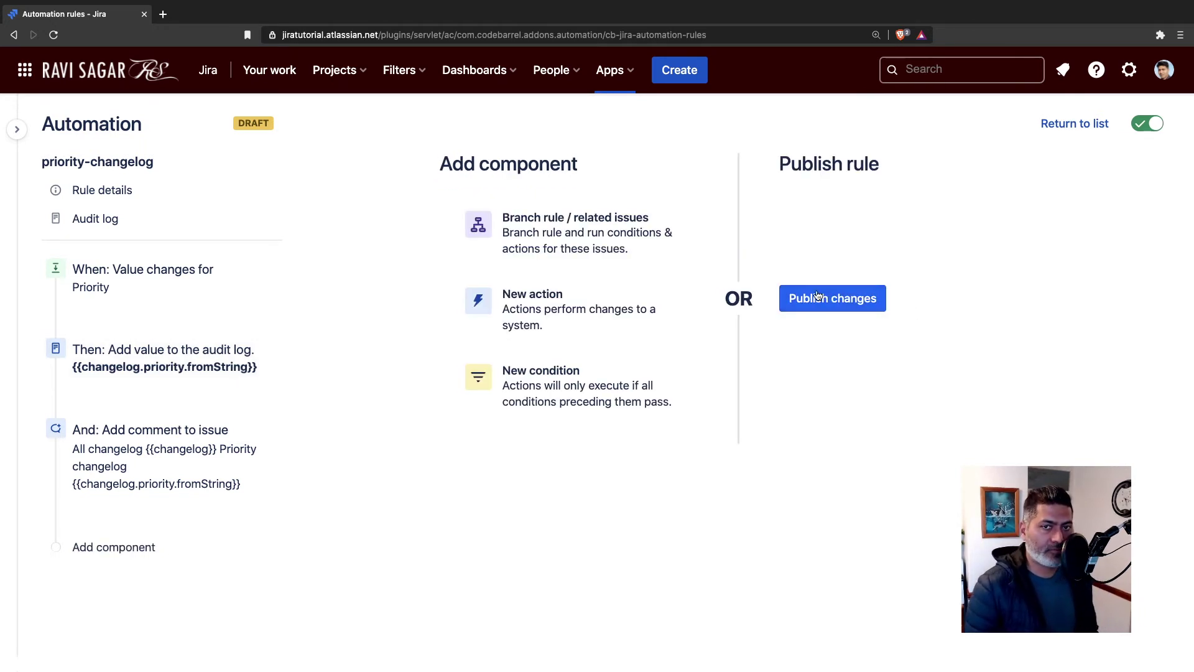
pyautogui.click(832, 320)
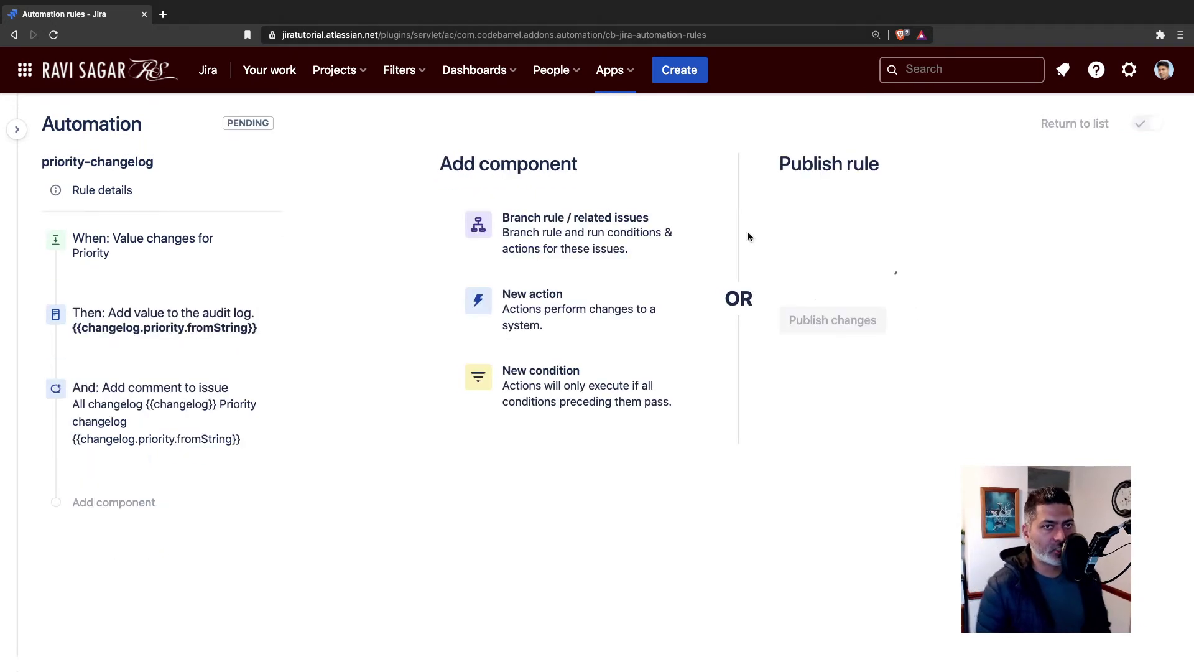
# Open issue AN-61 from the recently viewed issues in a new tab
pyautogui.click(979, 73)
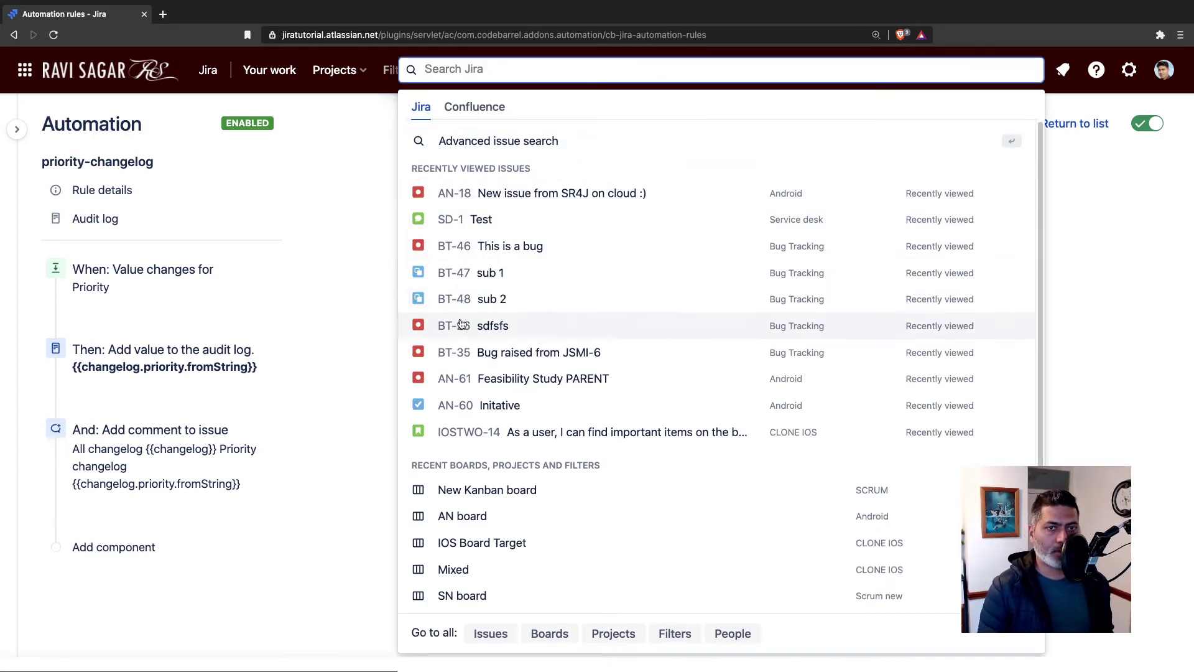
pyautogui.keyDown('super'); pyautogui.click(456, 380); pyautogui.keyUp('super')
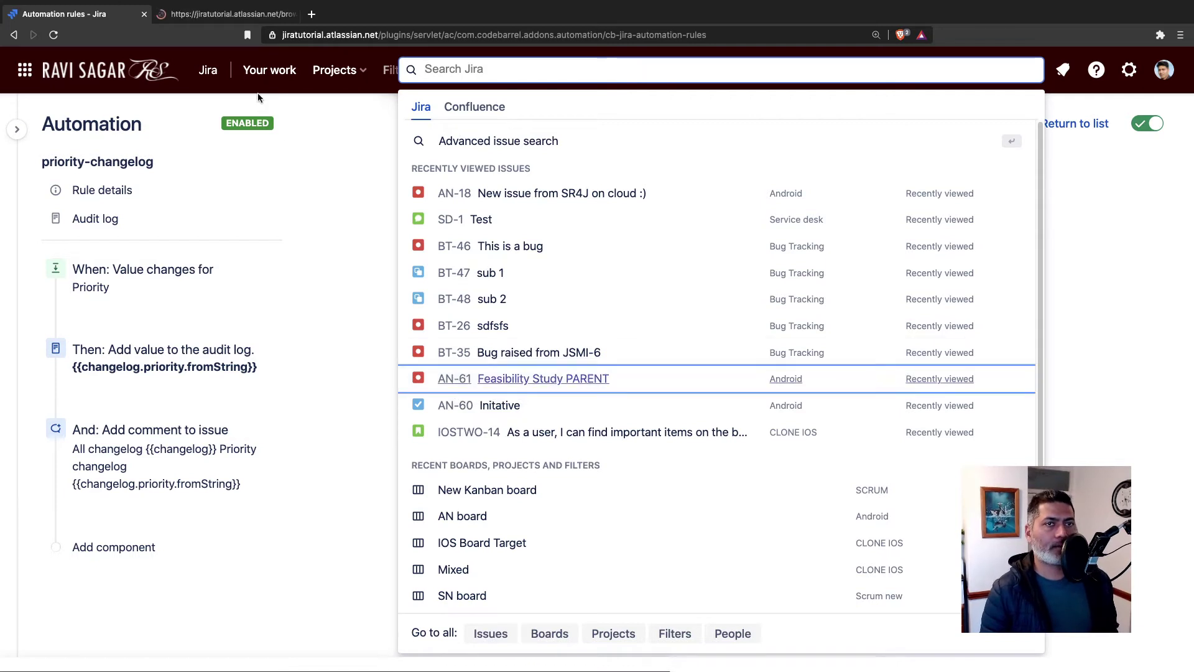
pyautogui.click(226, 19)
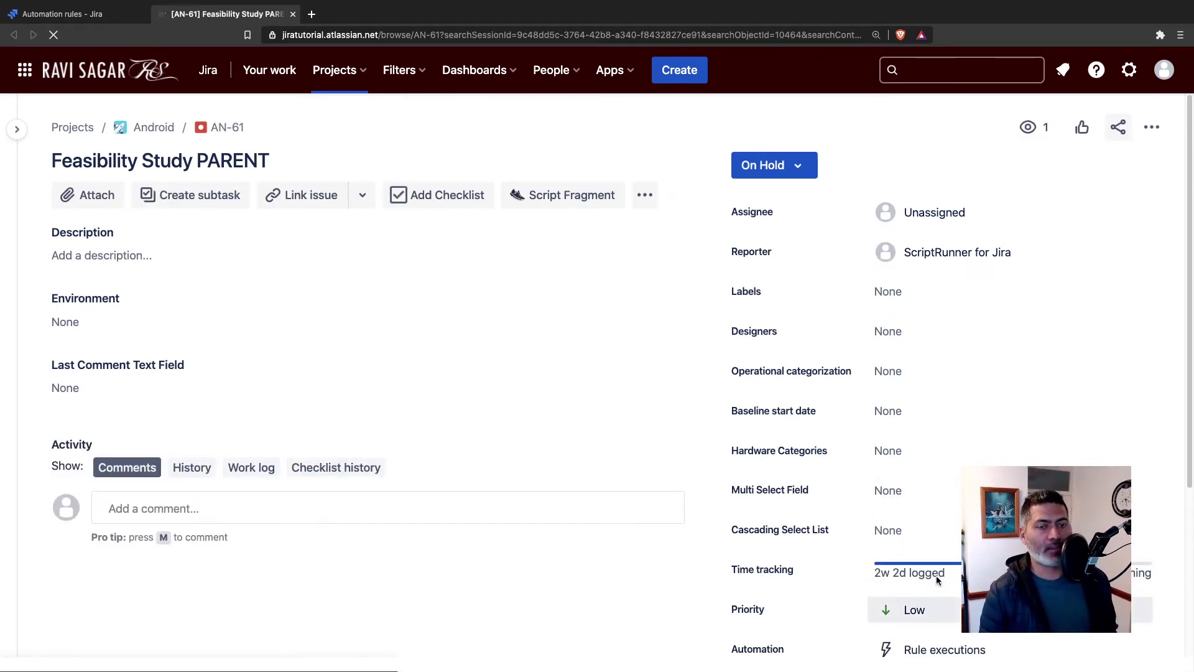
# Change AN-61's priority from Low to Highest and return to the rule page
pyautogui.scroll(-3, 951, 544)
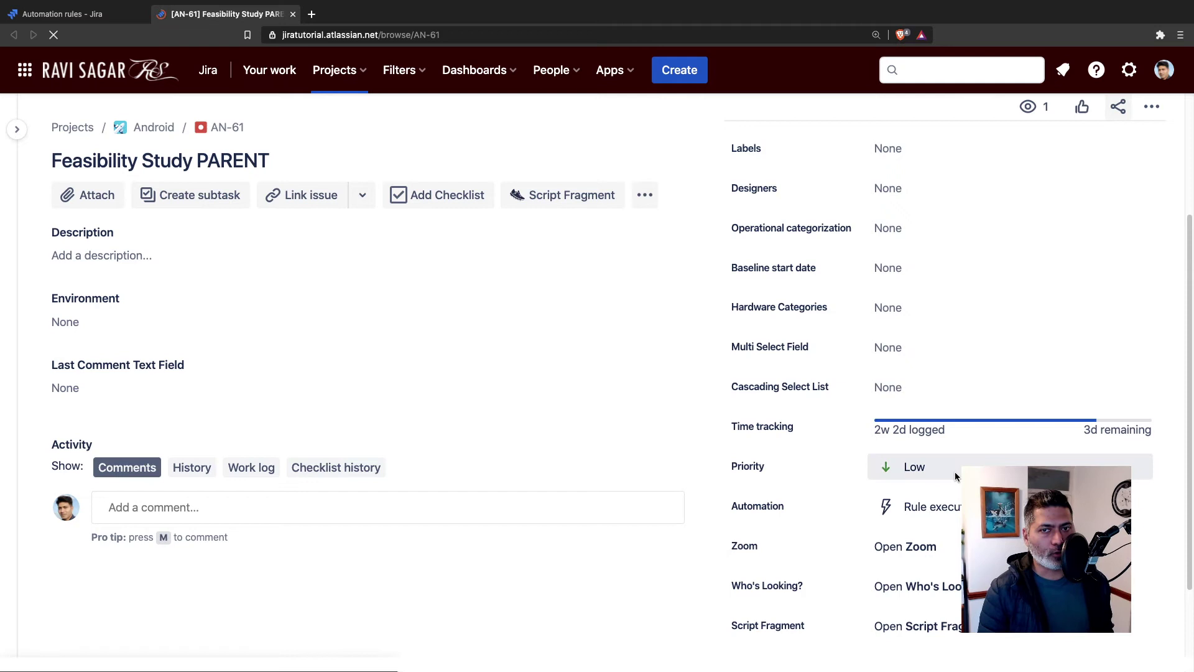
pyautogui.scroll(-3, 952, 504)
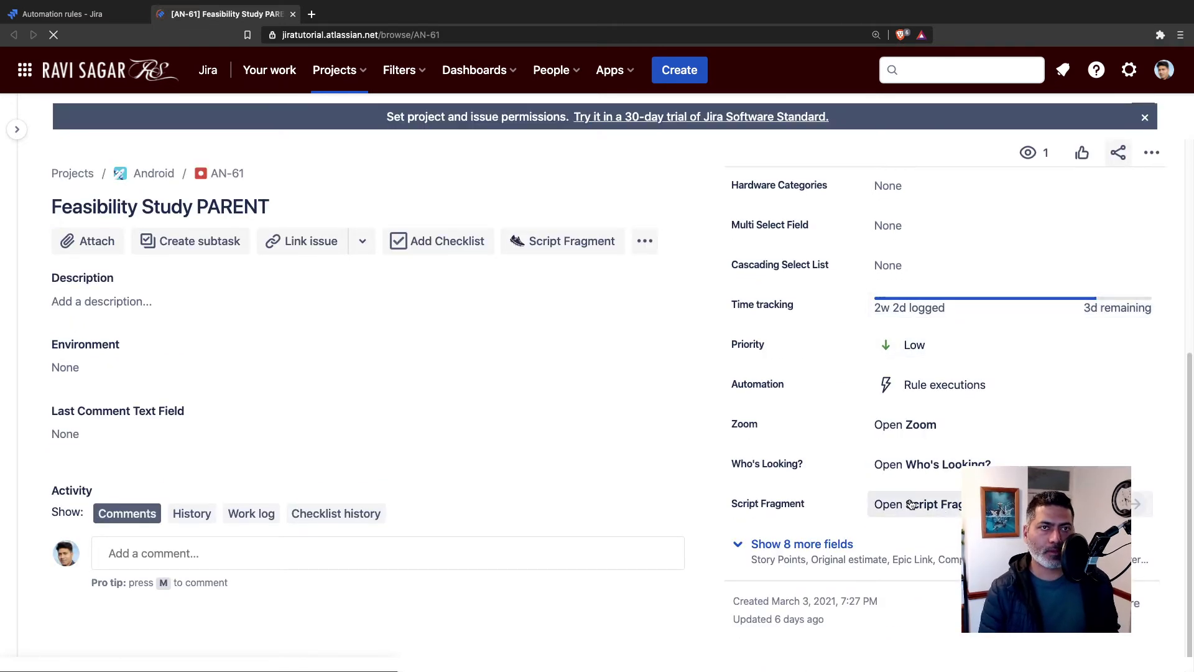
pyautogui.click(941, 350)
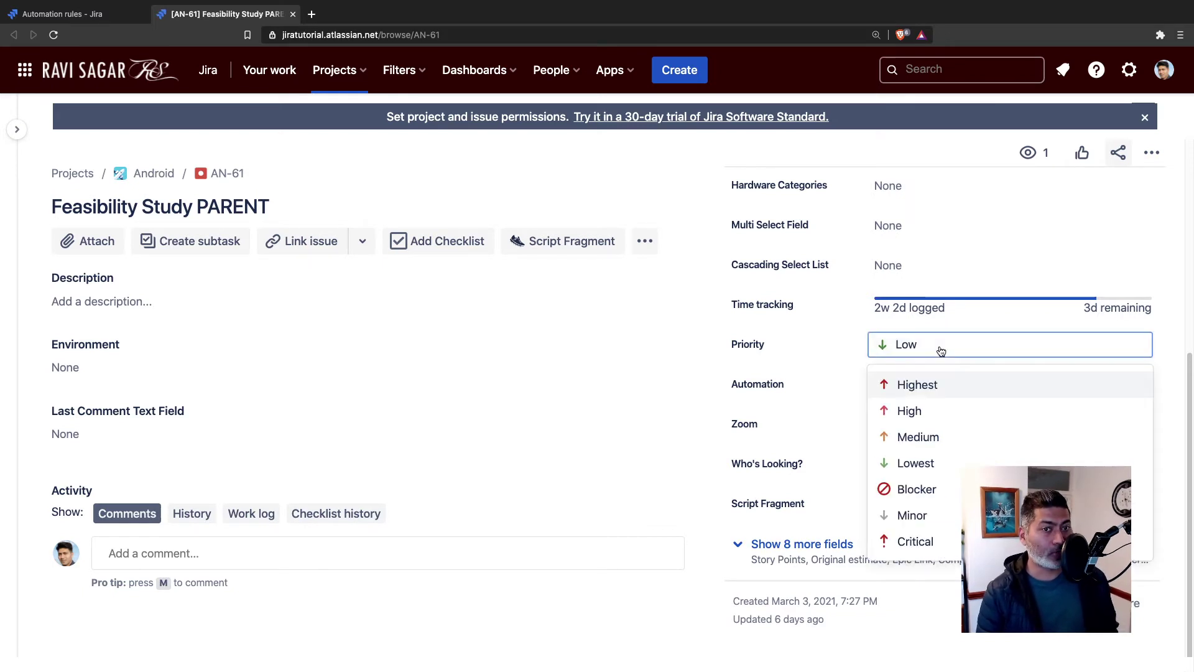
pyautogui.click(934, 390)
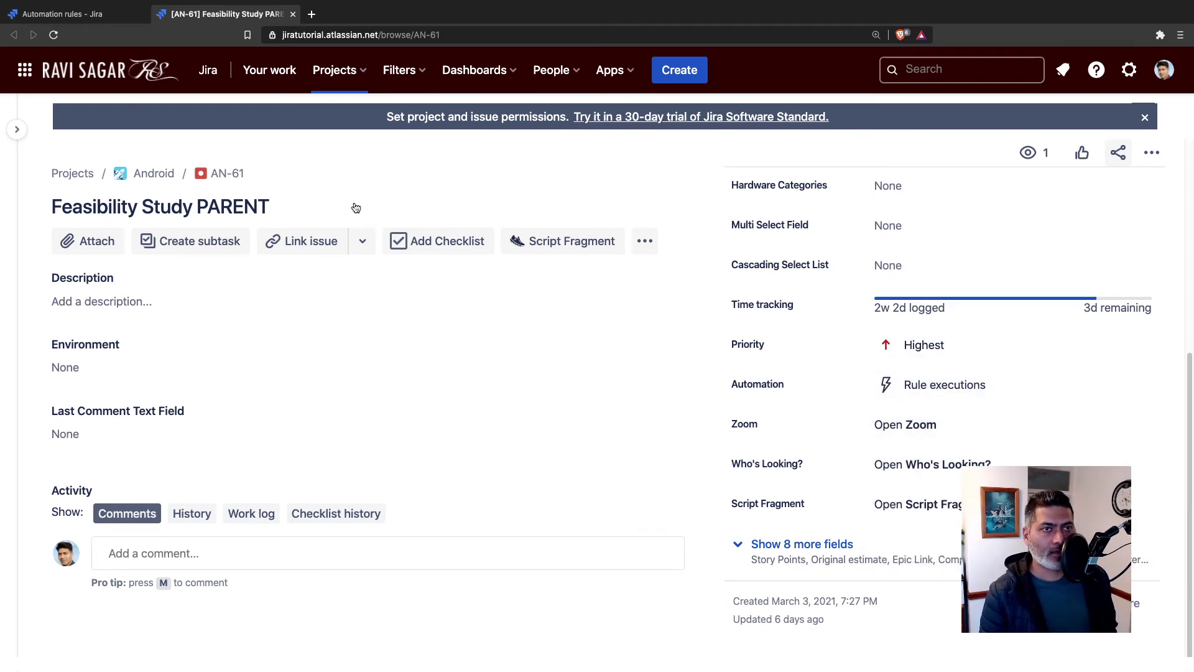
pyautogui.click(76, 19)
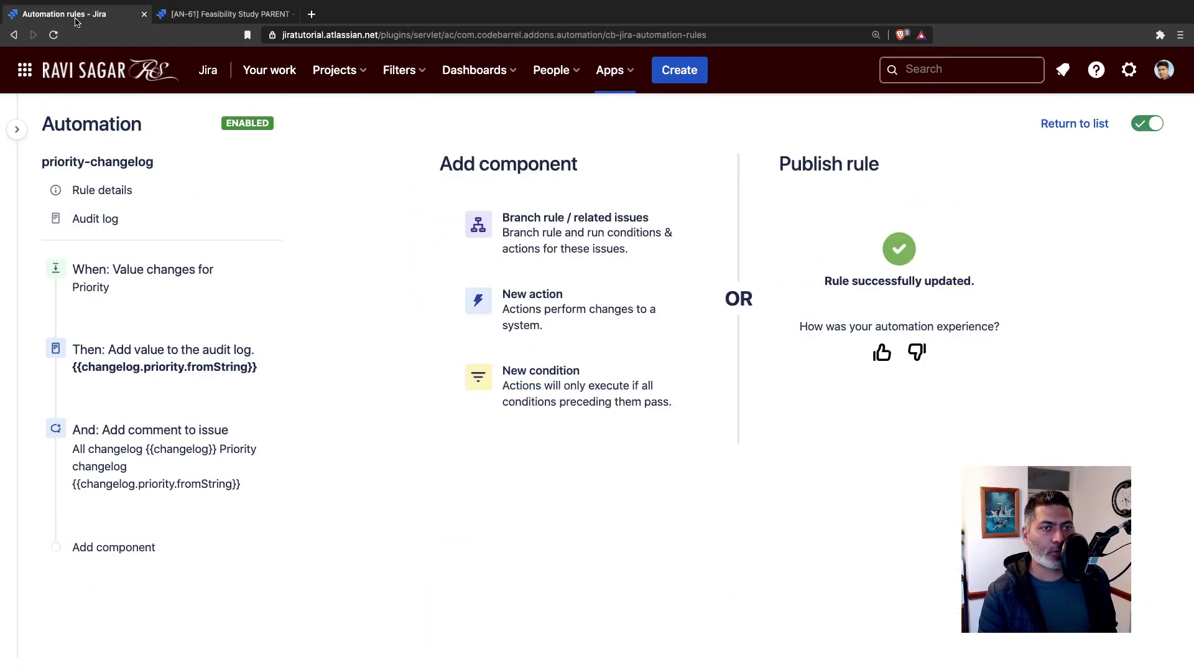
# Expand the latest SUCCESS audit log entry and confirm its Log action recorded Low
pyautogui.click(110, 218)
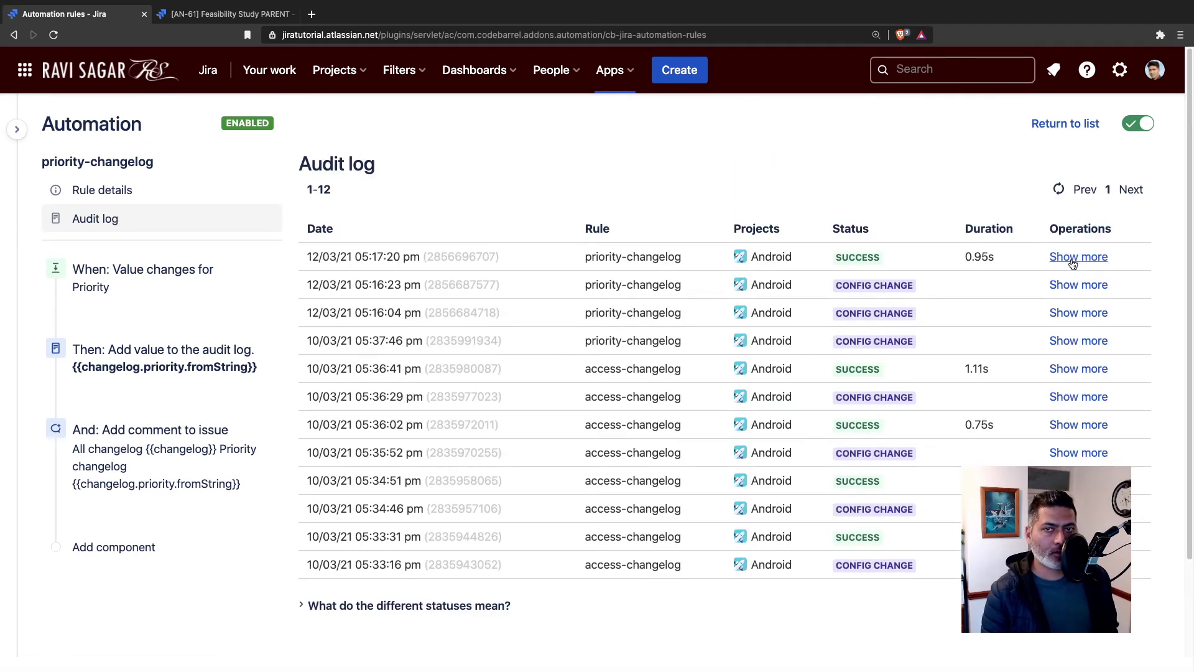
pyautogui.click(1079, 257)
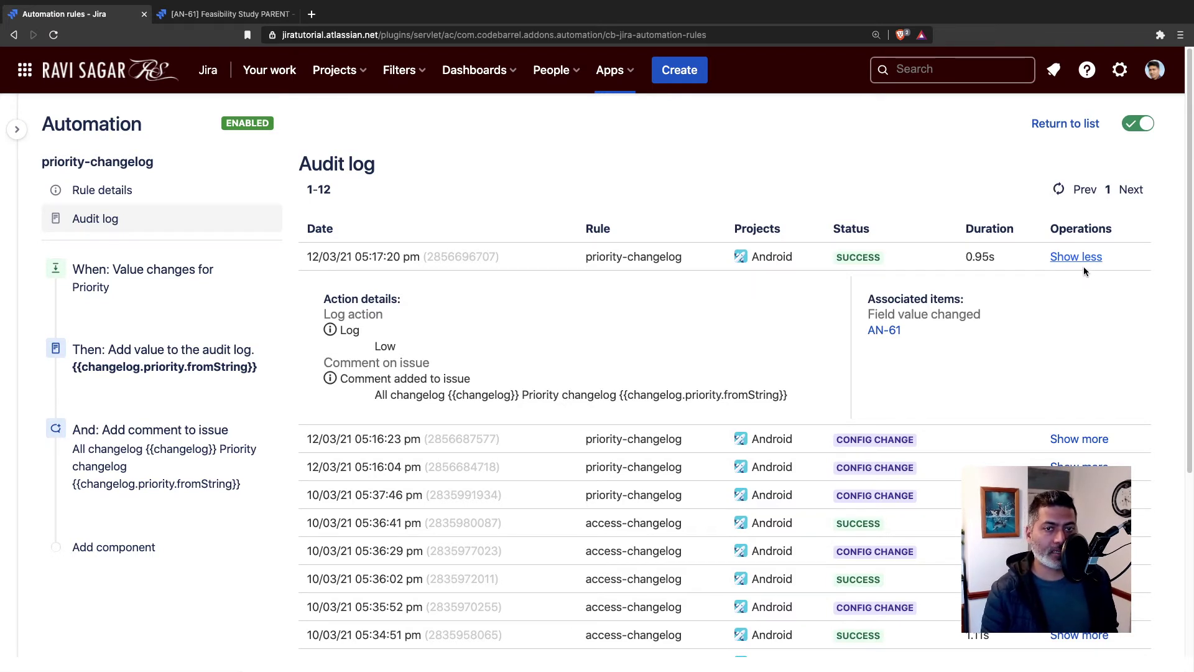
pyautogui.doubleClick(348, 331)
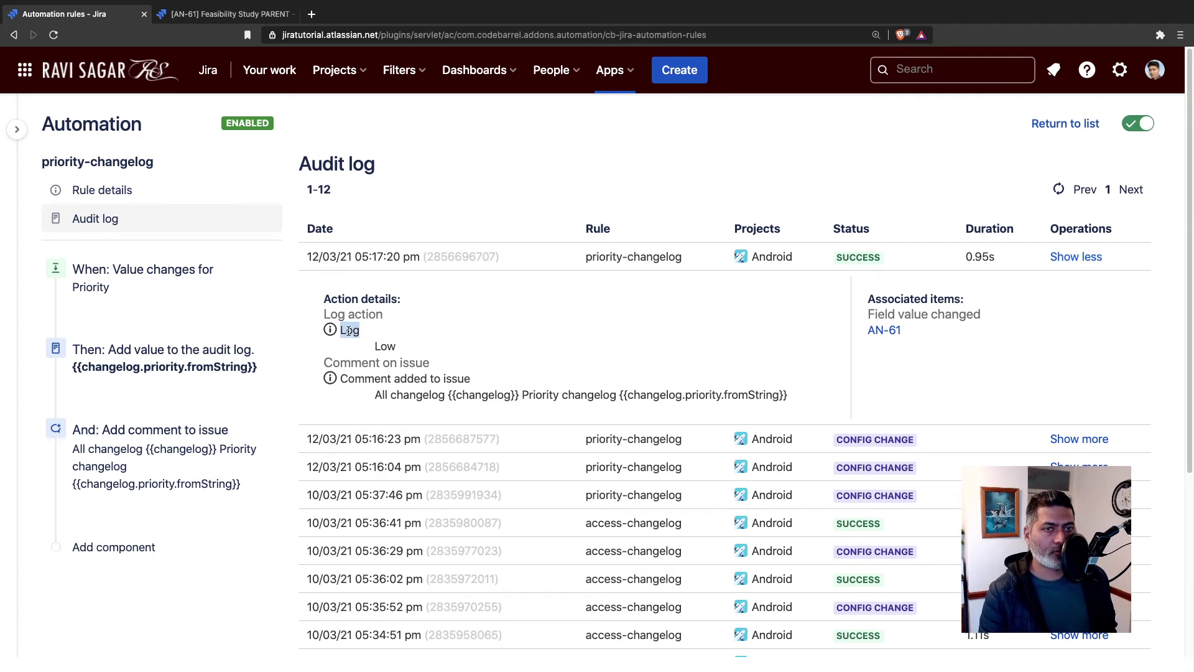
pyautogui.doubleClick(377, 347)
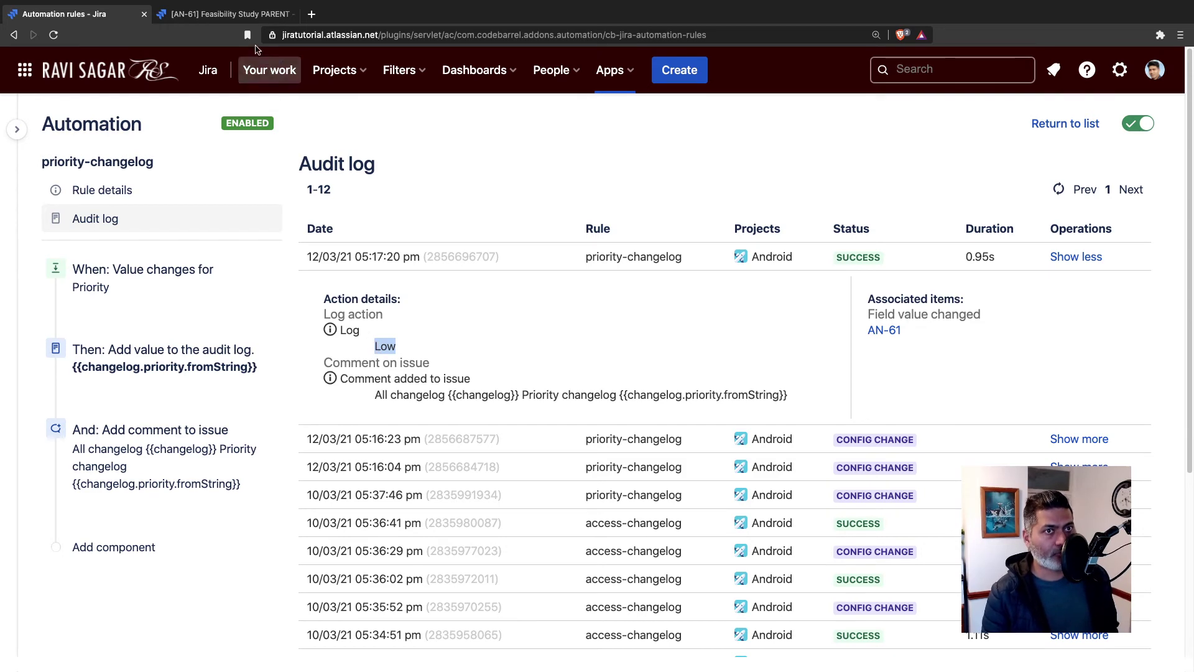
pyautogui.click(238, 14)
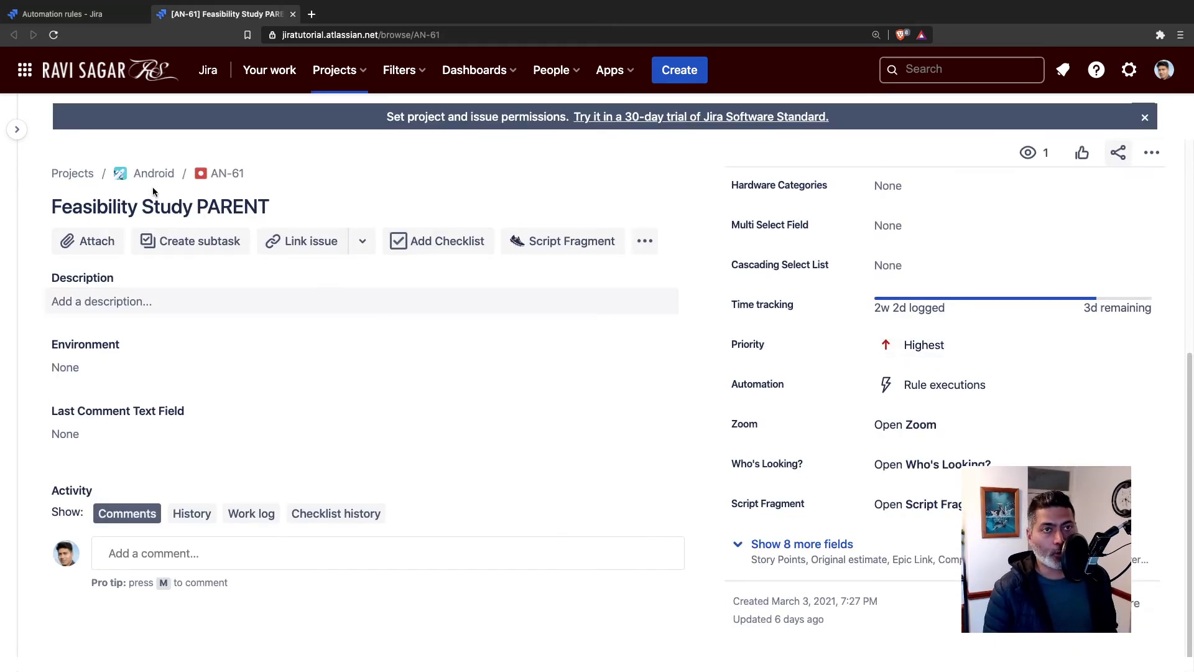
# Reload AN-61, then highlight the {{changelog}} placeholder in the rule's comment action
pyautogui.click(57, 39)
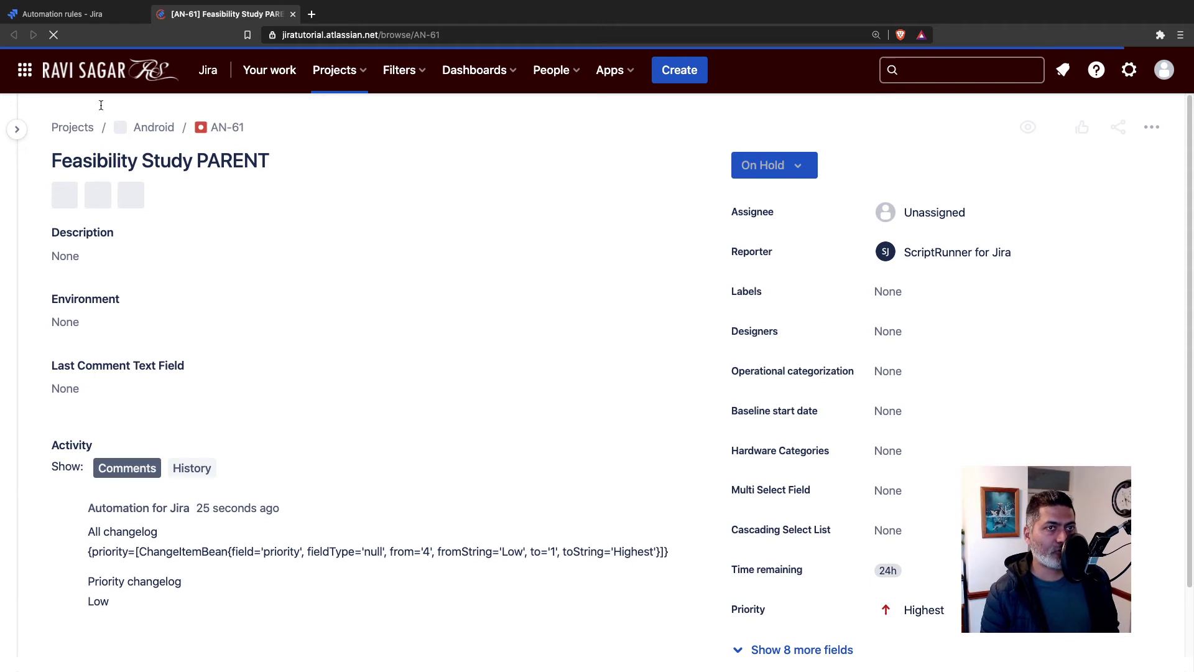
pyautogui.click(81, 15)
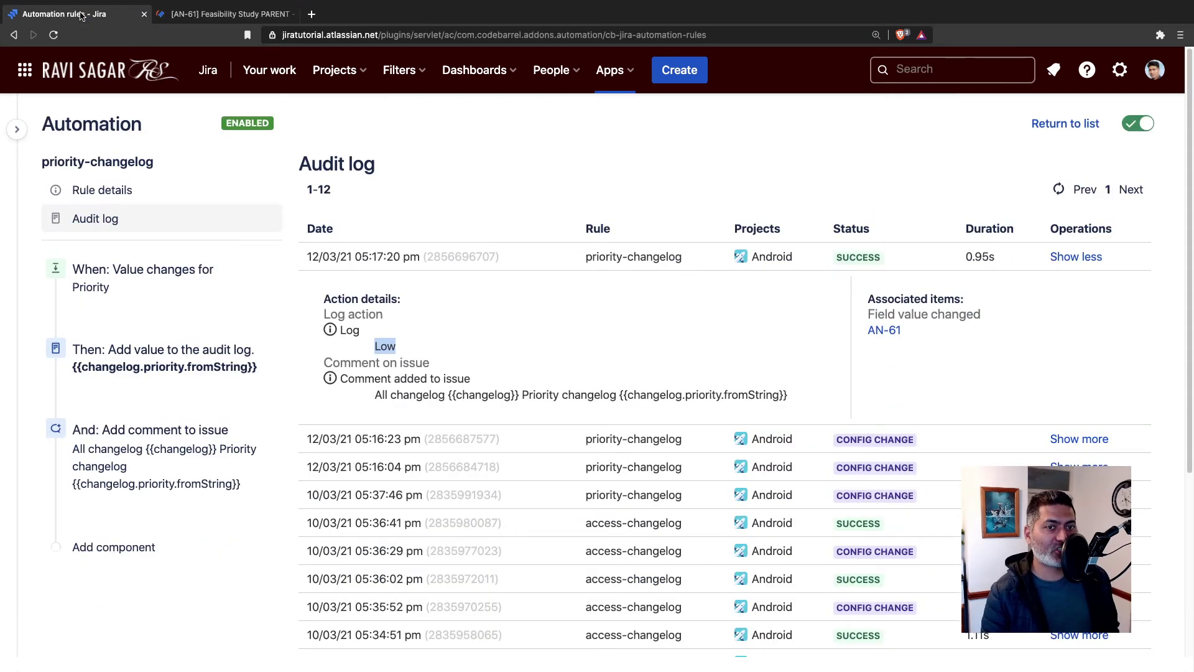
pyautogui.click(161, 449)
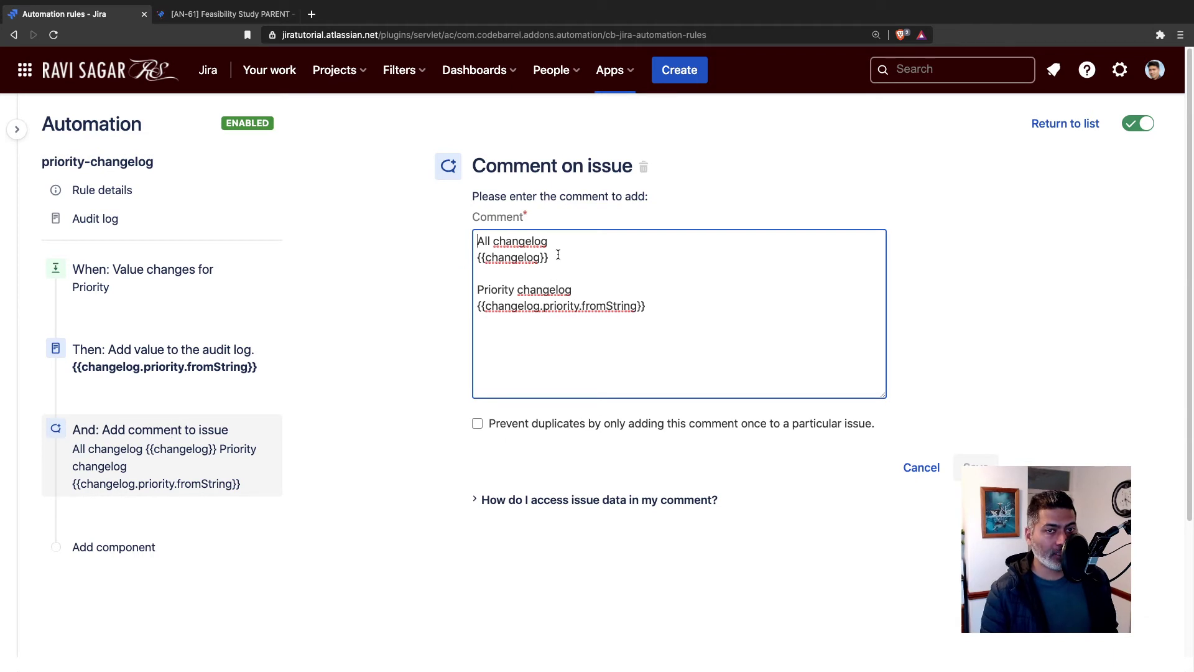
pyautogui.moveTo(549, 257); pyautogui.dragTo(477, 240)
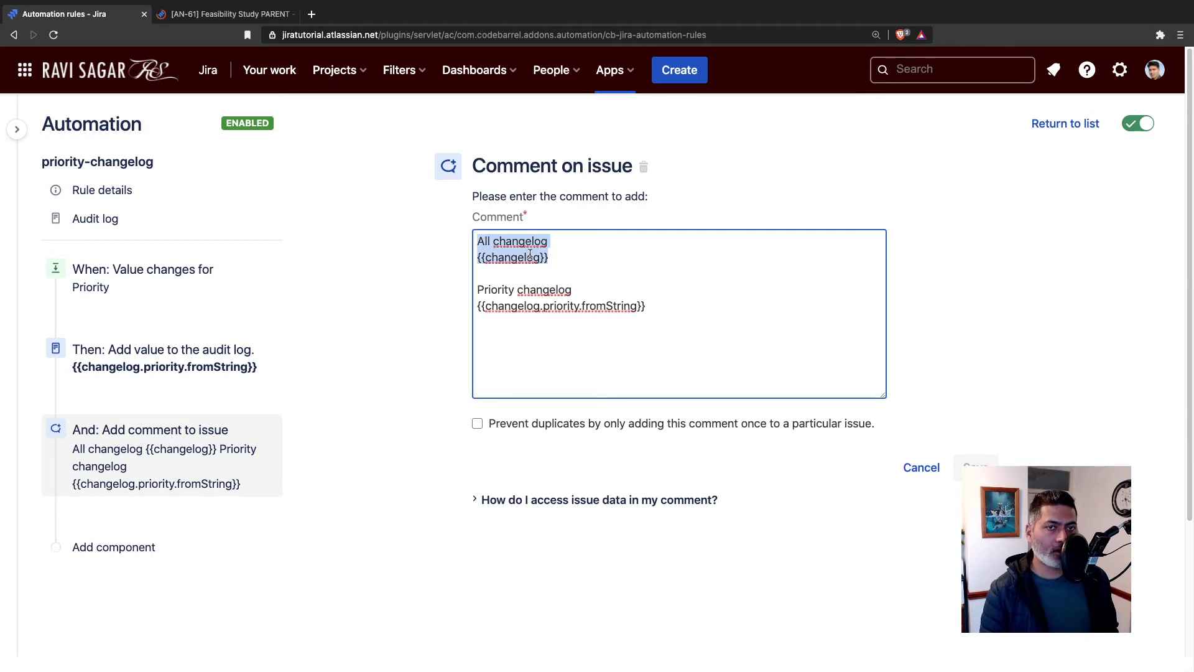
pyautogui.click(549, 255)
pyautogui.moveTo(560, 256); pyautogui.dragTo(475, 260)
# On AN-61, highlight the comment's full changelog line and the previous priority Low
pyautogui.click(220, 14)
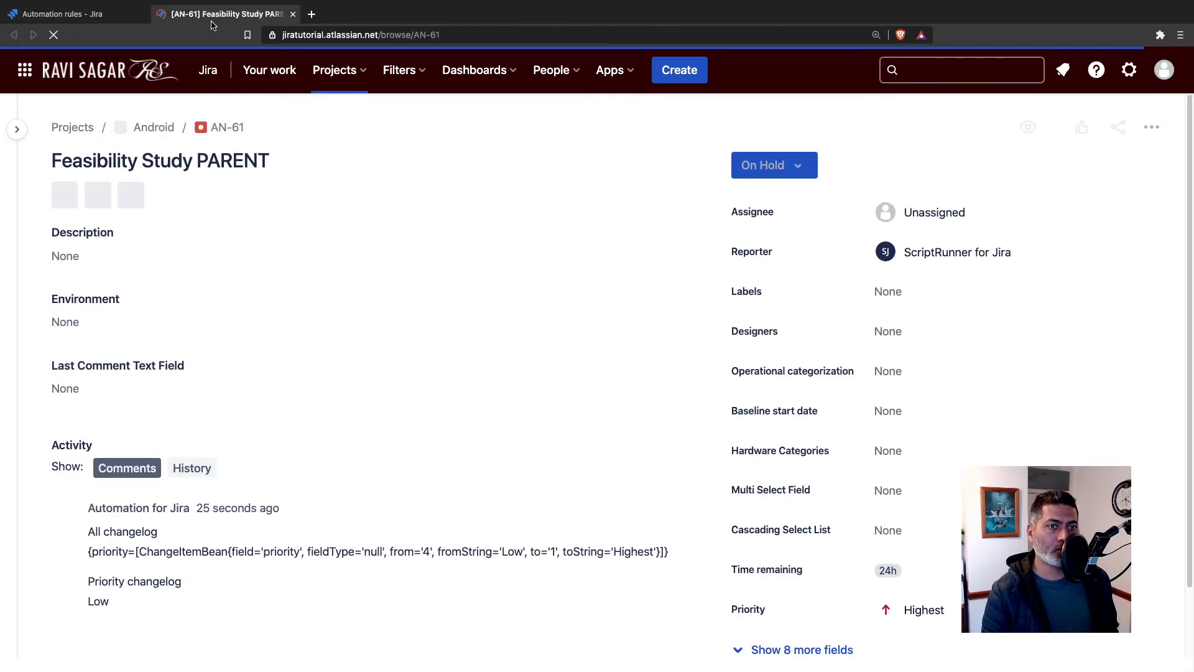
pyautogui.tripleClick(122, 552)
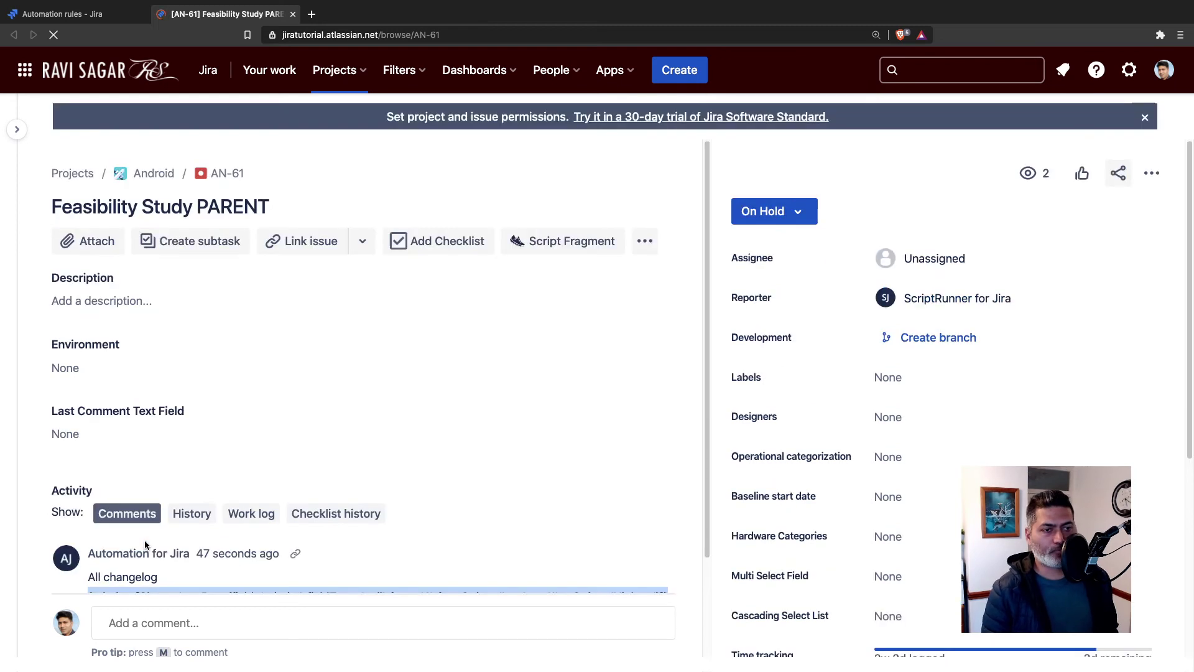
pyautogui.scroll(-3, 348, 491)
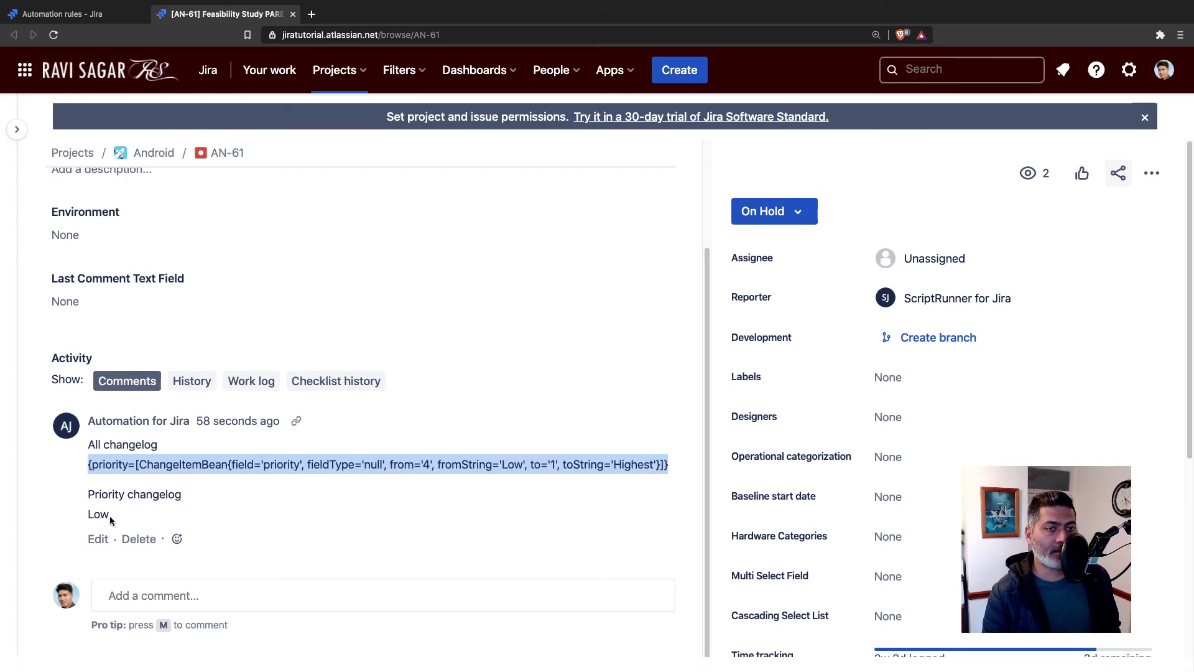
pyautogui.moveTo(87, 515); pyautogui.dragTo(114, 507)
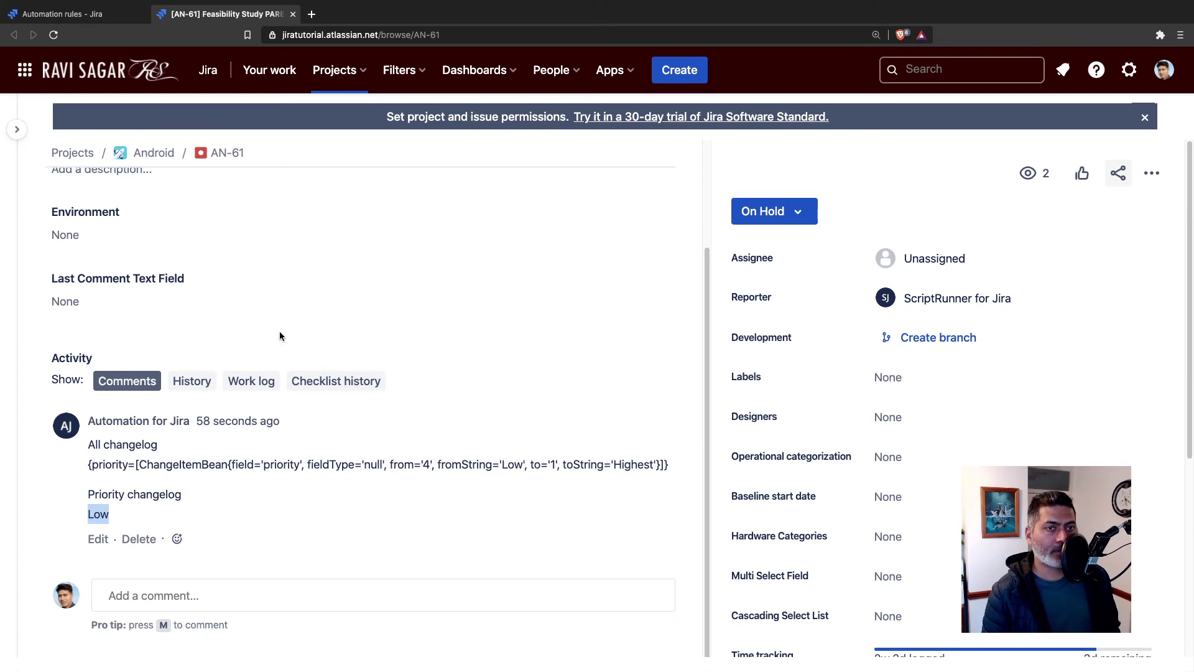
# Highlight the {{changelog.priority.fromString}} placeholder in the comment action, then switch to AN-61
pyautogui.click(62, 13)
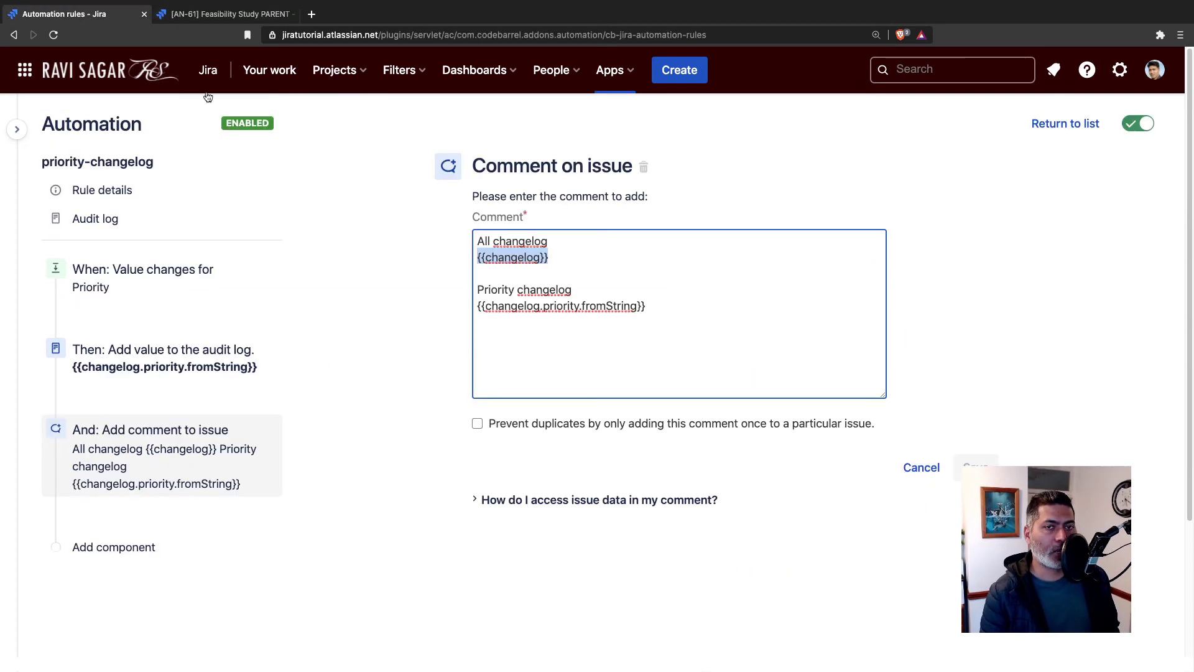
pyautogui.click(512, 306)
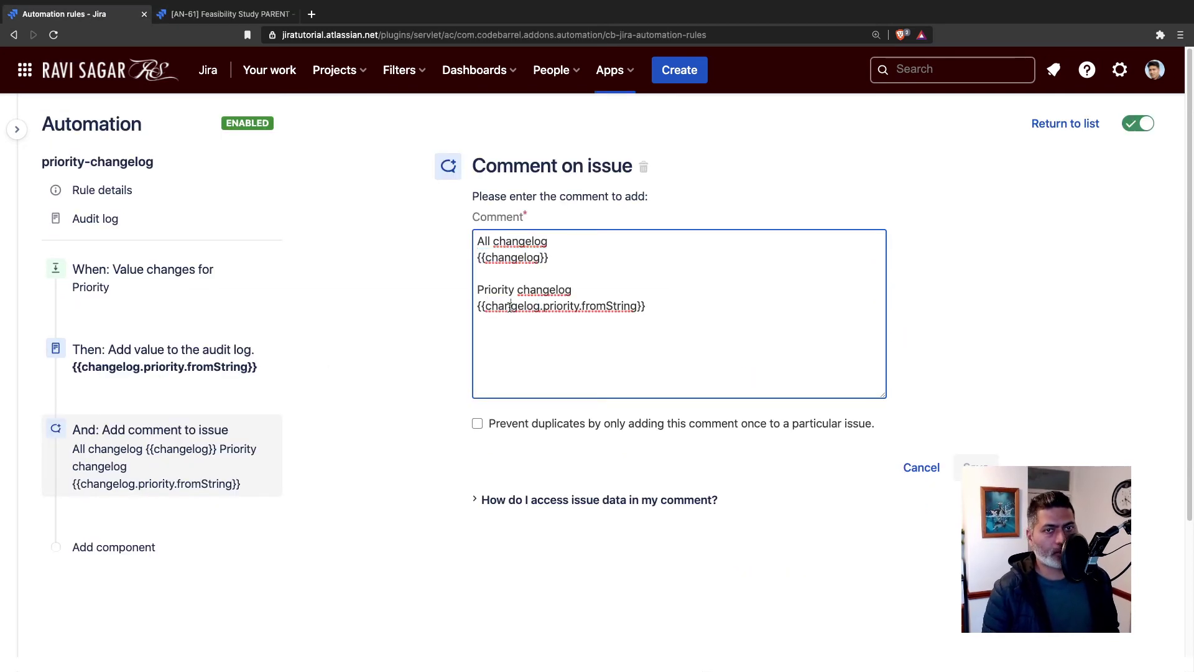
pyautogui.moveTo(672, 300); pyautogui.dragTo(462, 309)
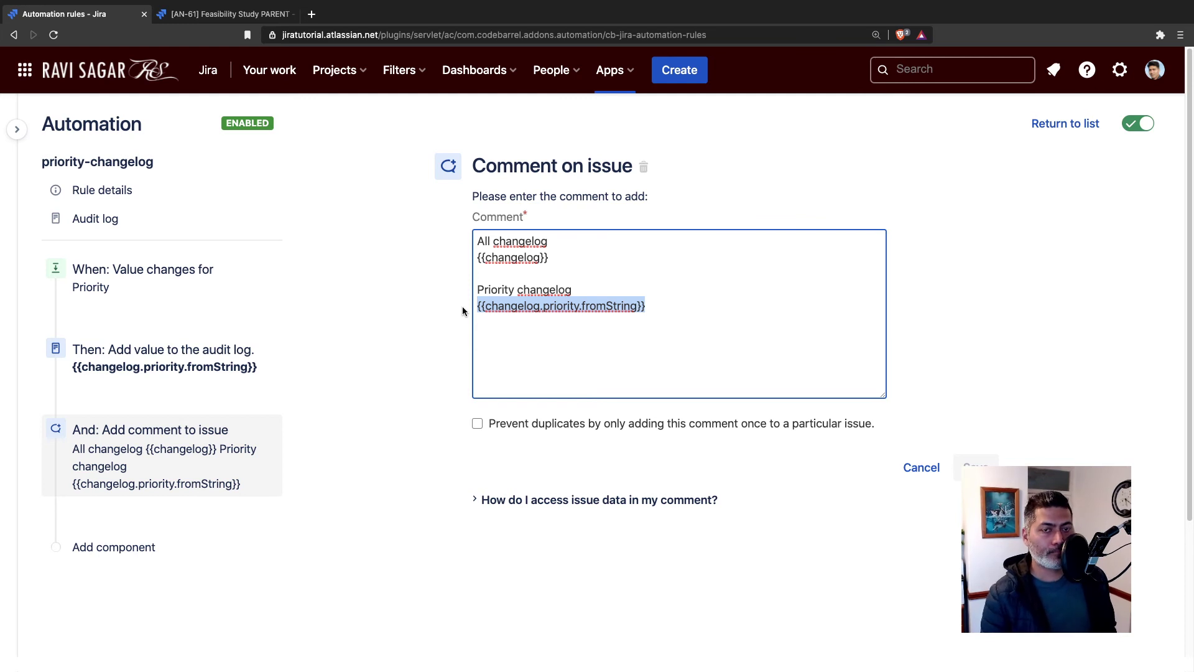
pyautogui.hotkey('ctrl', 'Tab')
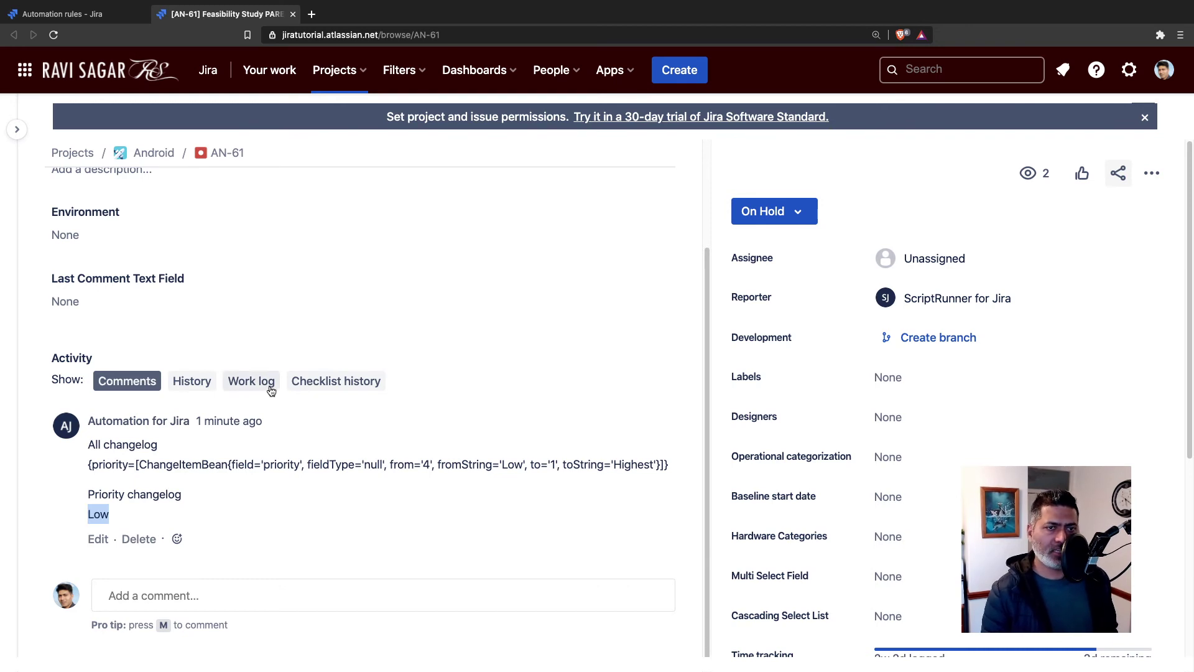
# Show AN-61's History and find the priority change from Low to Highest
pyautogui.click(186, 381)
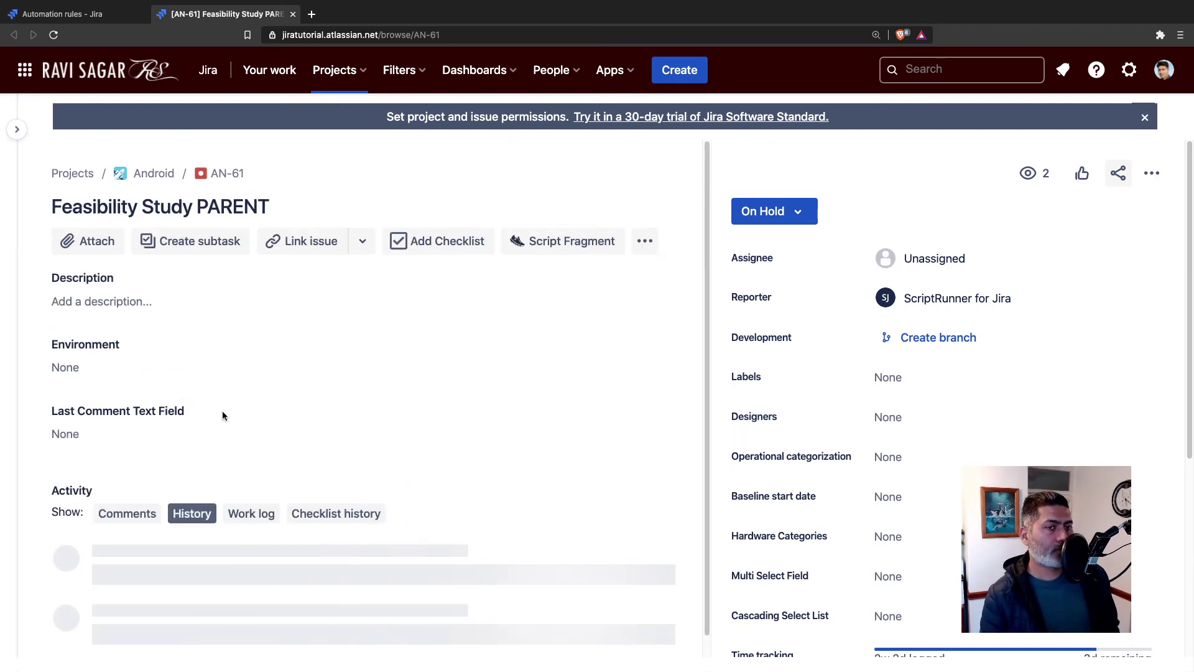
pyautogui.scroll(-4, 242, 436)
pyautogui.scroll(-4, 255, 463)
pyautogui.scroll(8, 258, 485)
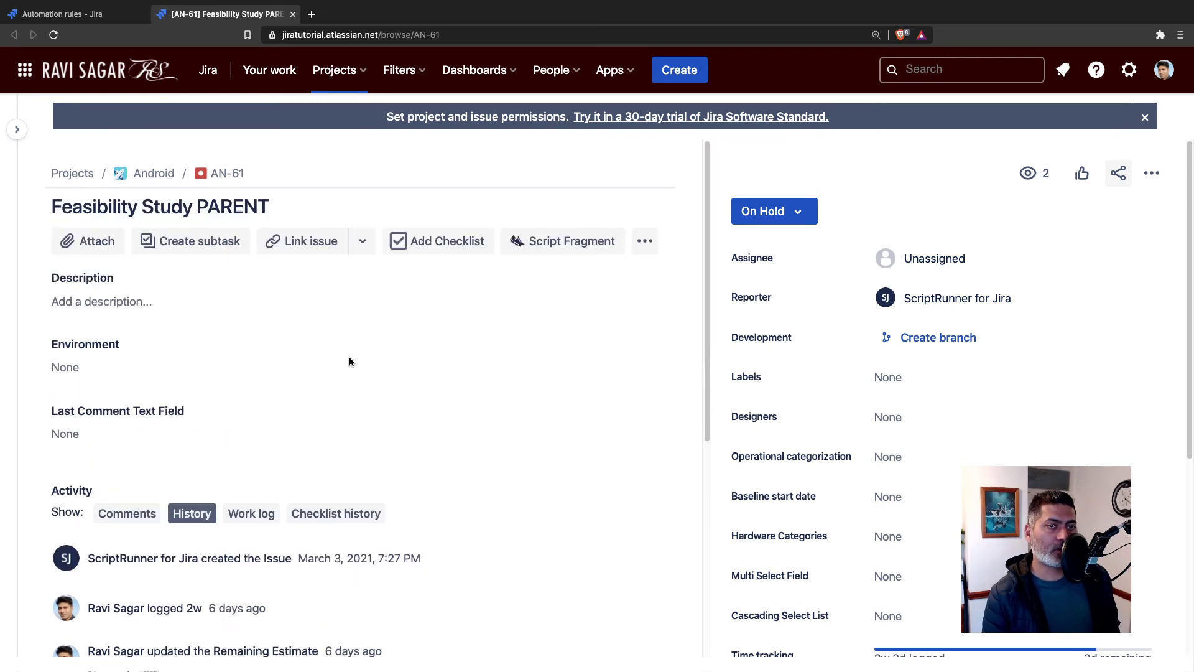
pyautogui.scroll(-6, 321, 532)
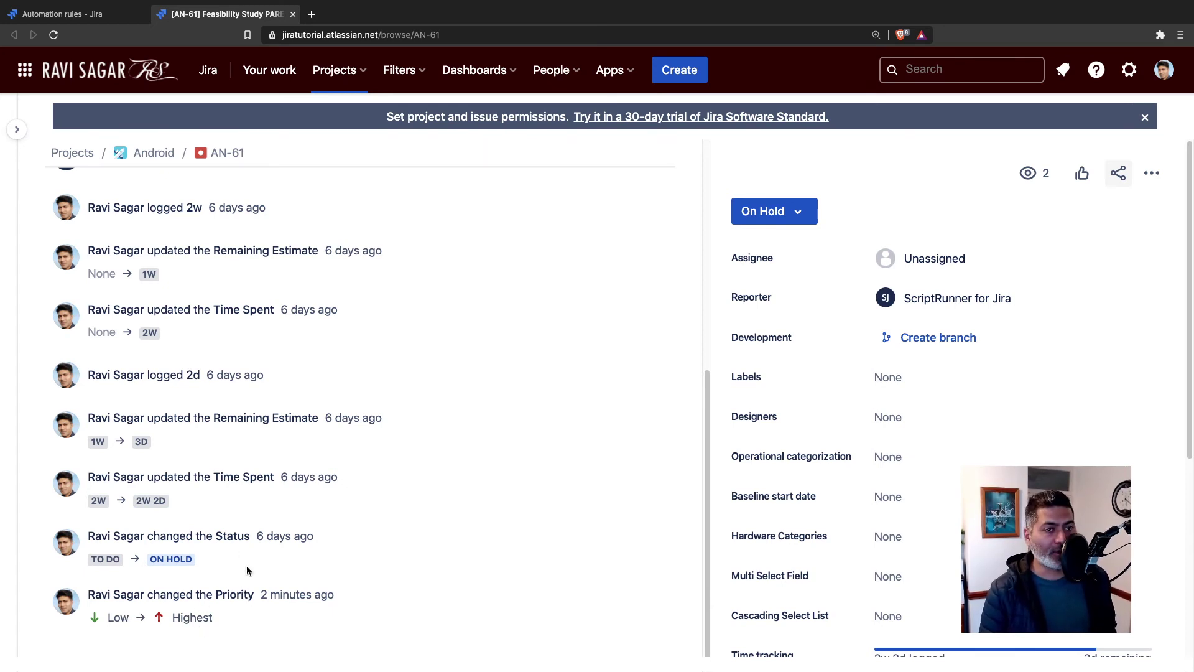
pyautogui.scroll(5, 246, 571)
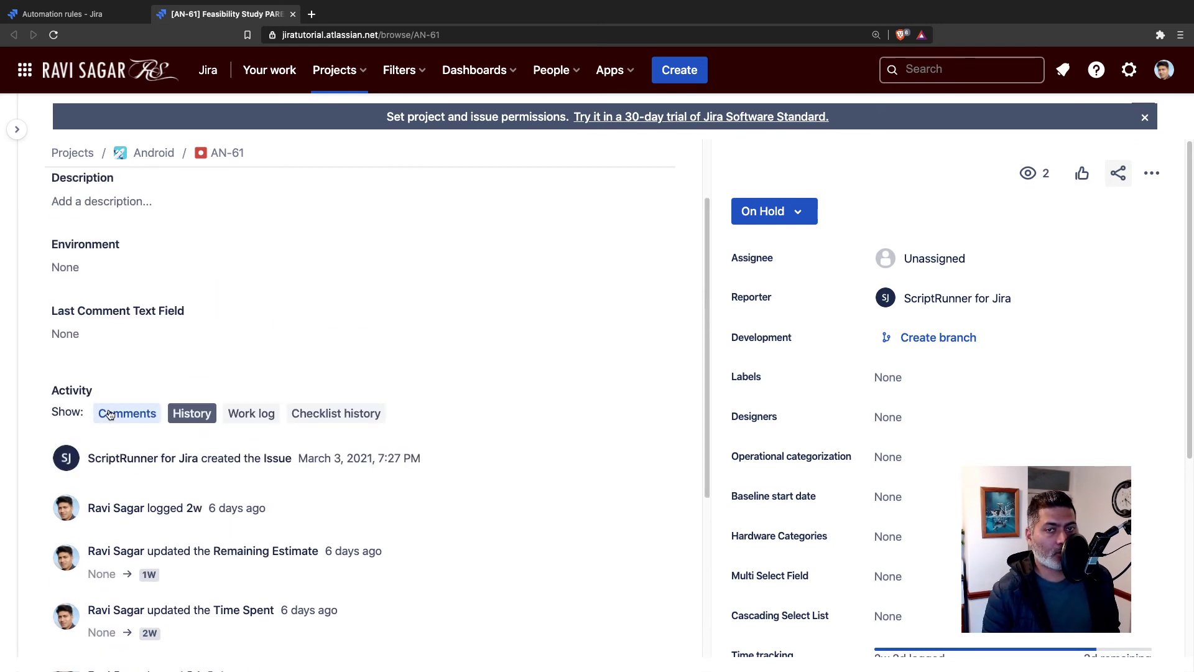
# Back in Comments, highlight the previous priority Low, then return to the rule's comment action
pyautogui.click(109, 415)
pyautogui.doubleClick(97, 548)
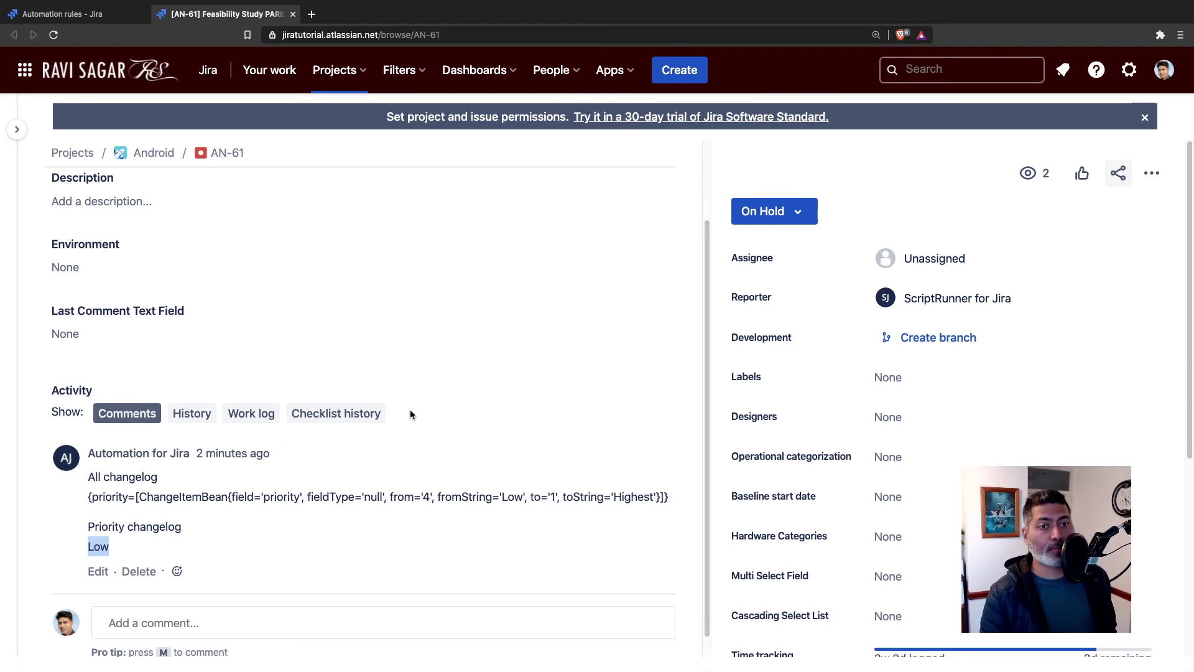
pyautogui.hotkey('ctrl', 'shift', 'Tab')
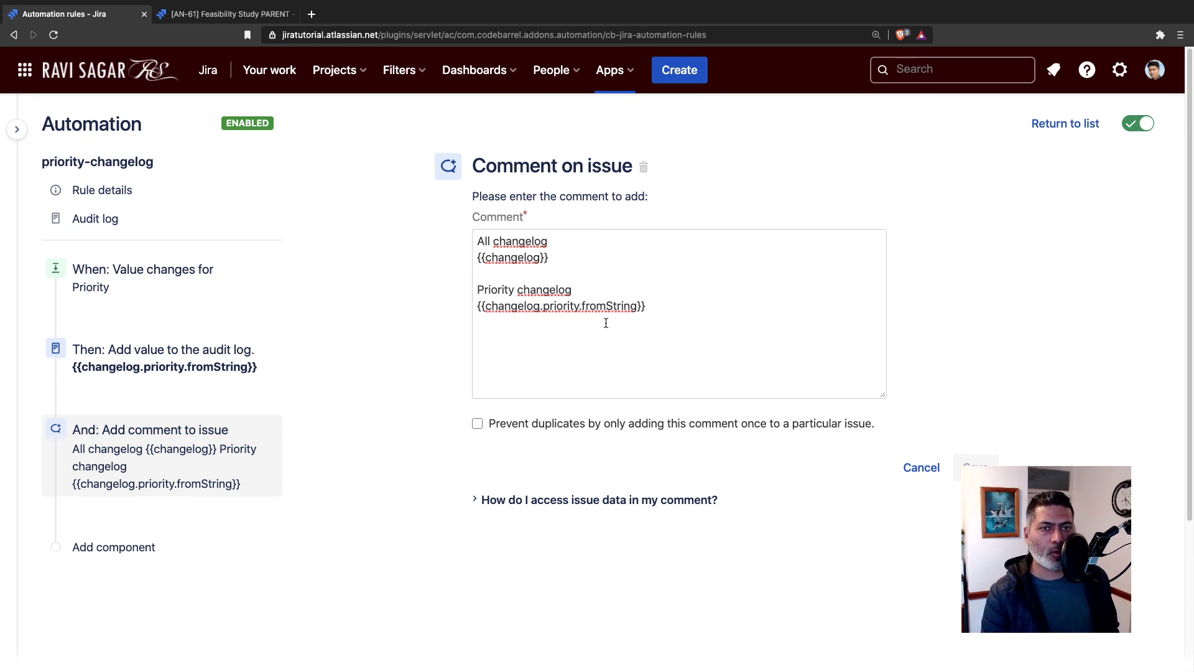
pyautogui.moveTo(658, 306); pyautogui.dragTo(440, 289)
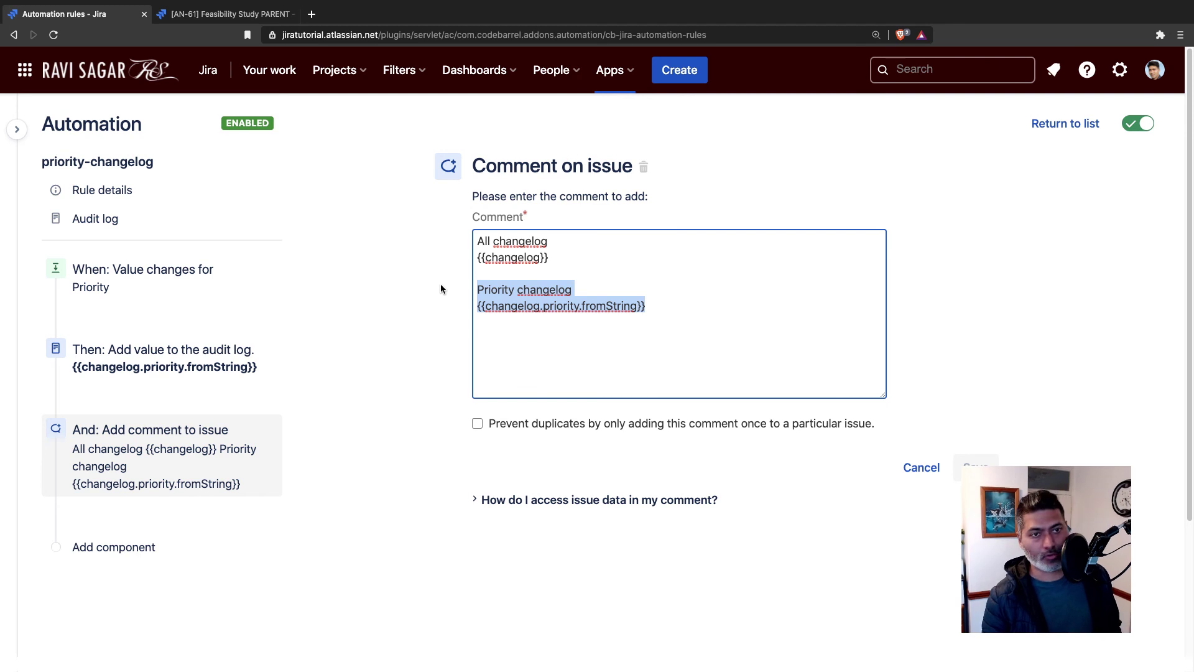
pyautogui.click(402, 322)
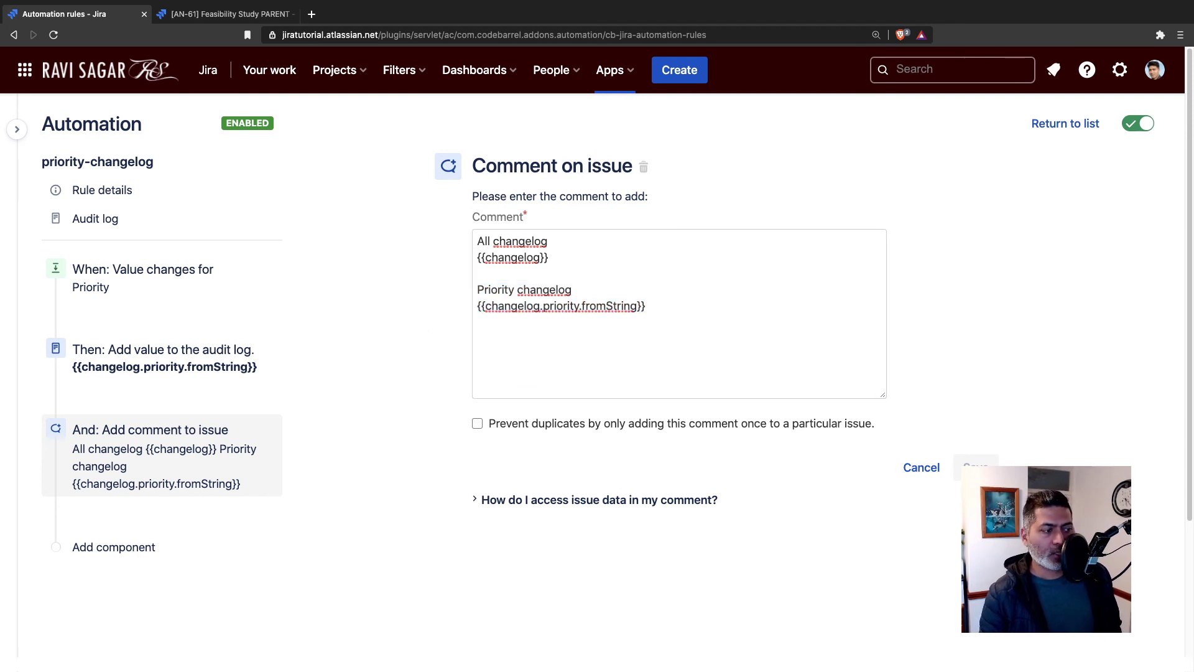